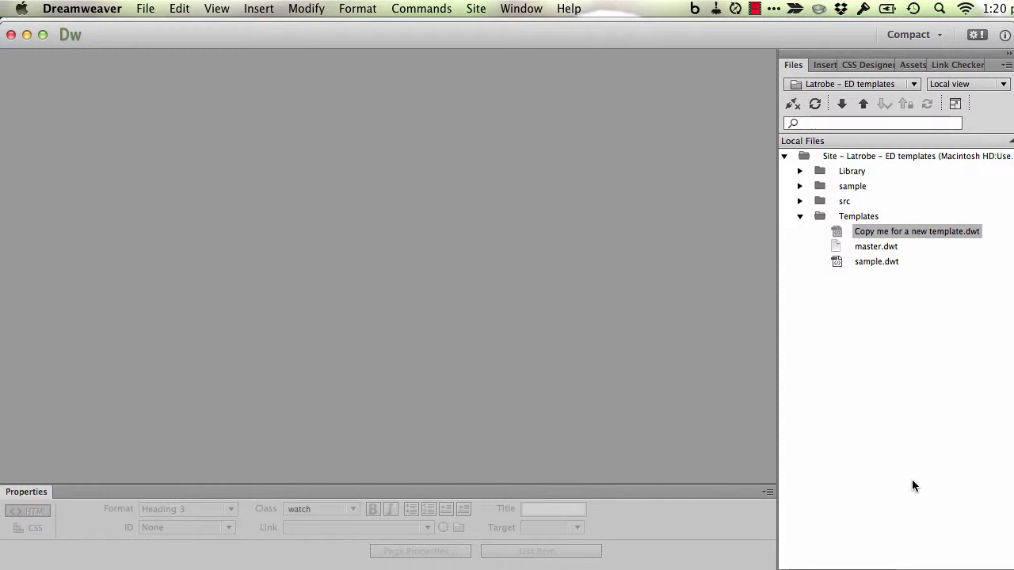
Duplicate the file "Copy me for a new template.dwt" in the Templates folder
{"action": "left_click", "coordinate": [956, 347]}
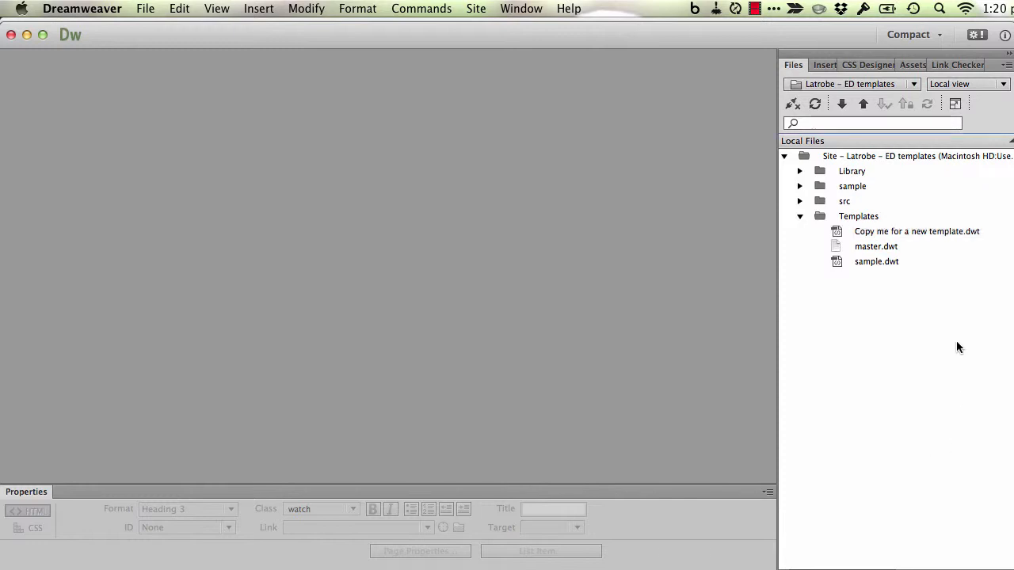
{"action": "left_click", "coordinate": [900, 230]}
{"action": "left_click", "coordinate": [899, 232]}
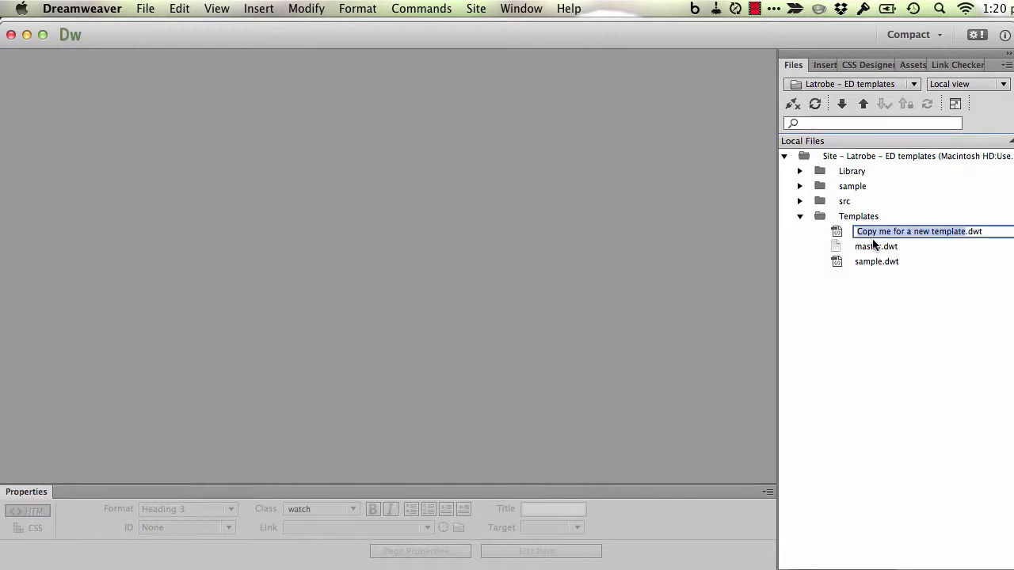
{"action": "left_click", "coordinate": [839, 236]}
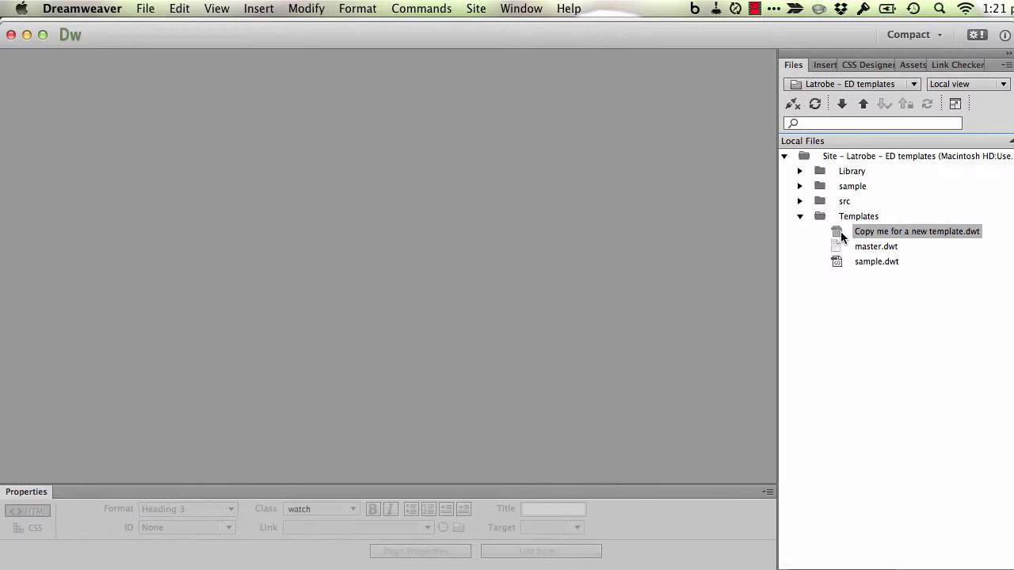
{"action": "key", "text": "super+d"}
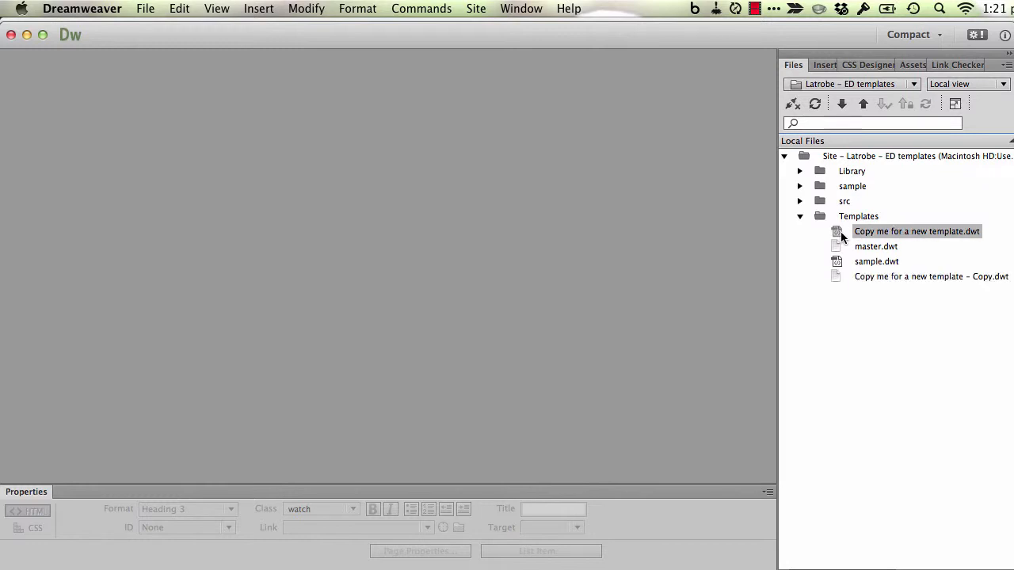
Rename the duplicated template file as bellybuttons.dwt
{"action": "left_click", "coordinate": [887, 276]}
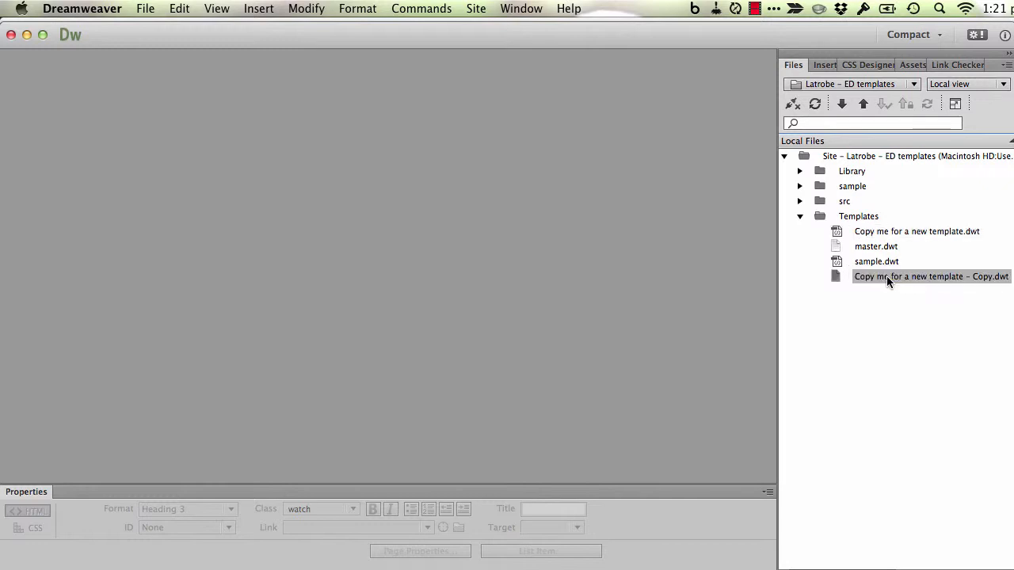
{"action": "left_click", "coordinate": [886, 276]}
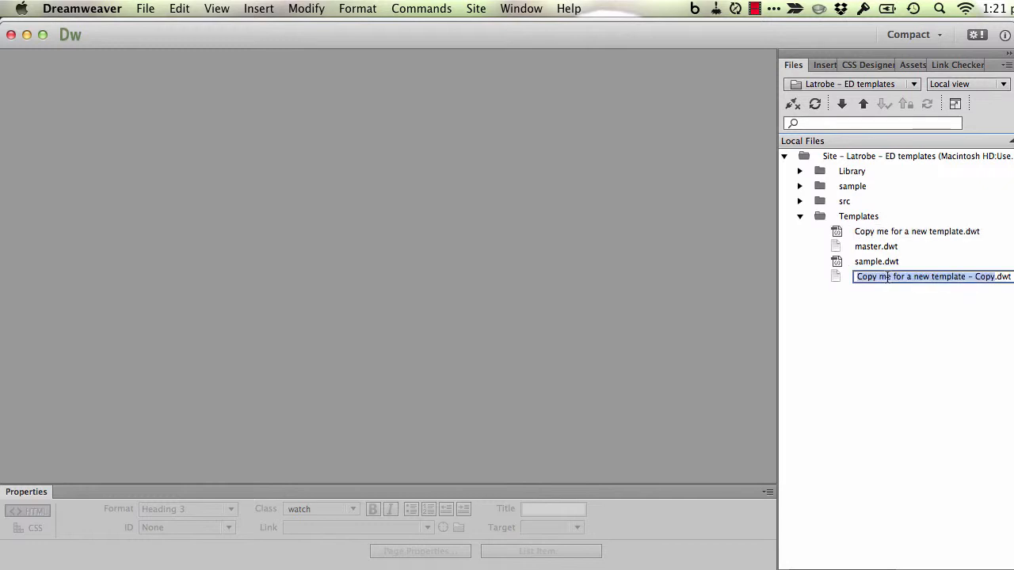
{"action": "type", "text": "belly"}
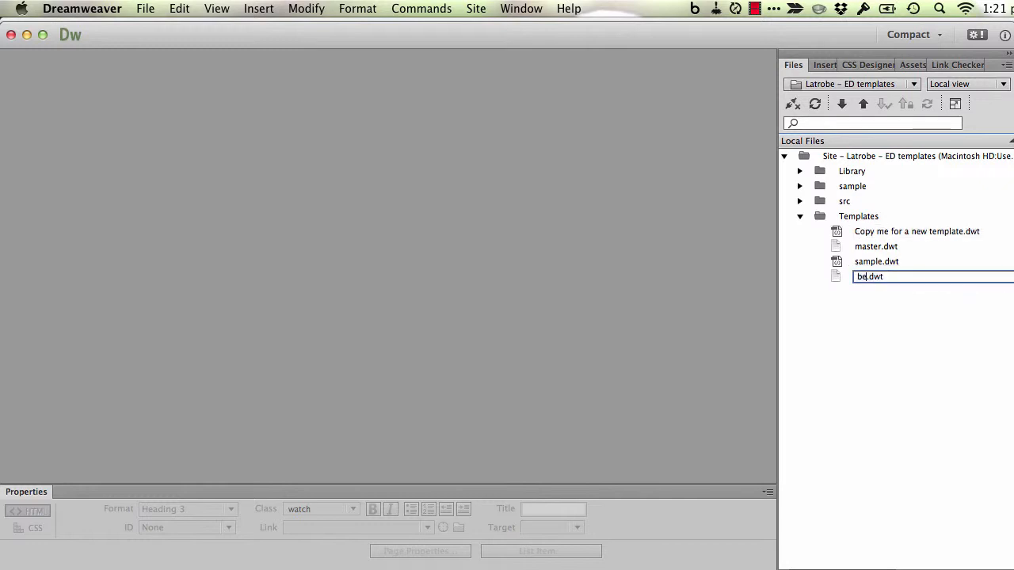
{"action": "type", "text": "buttons"}
{"action": "key", "text": "Return"}
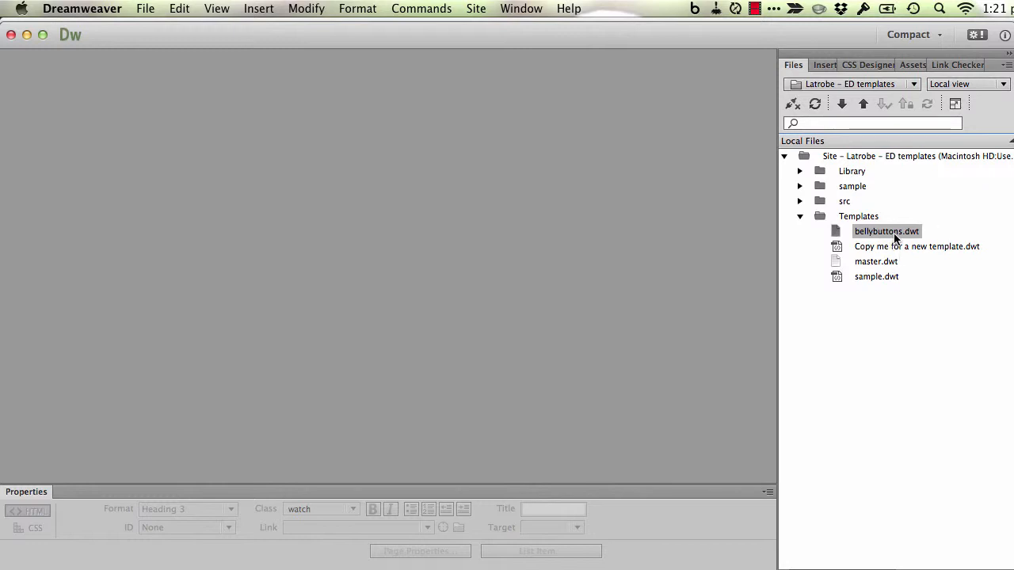
Create a new document from the bellybuttons template of the "Latrobe - ED templates" site
{"action": "left_click", "coordinate": [143, 9]}
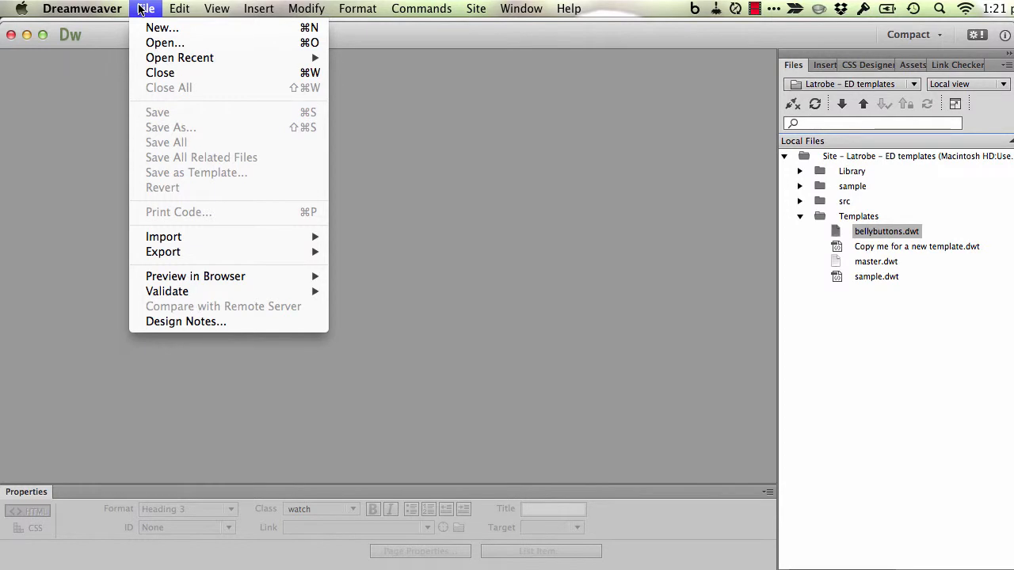
{"action": "left_click", "coordinate": [152, 28]}
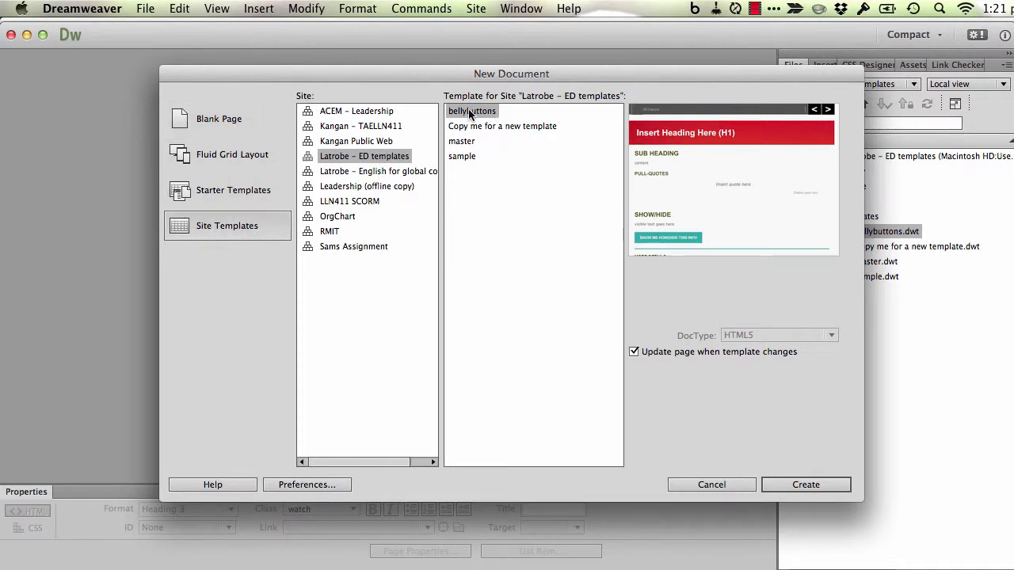
{"action": "left_click", "coordinate": [805, 485]}
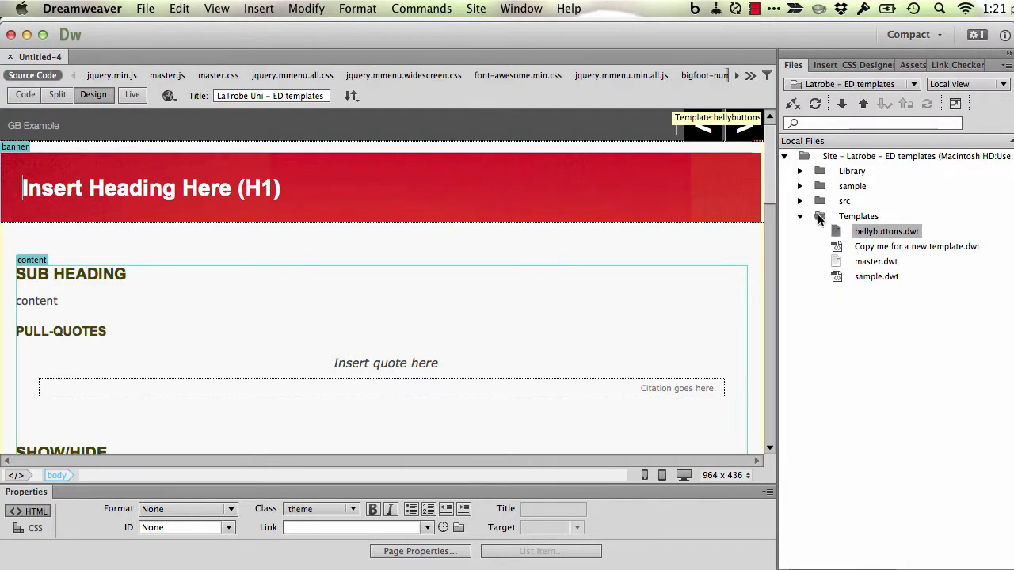
Replace the placeholder heading in the page banner with "Introduction to bellybuttons"
{"action": "left_click_drag", "start_coordinate": [770, 197], "coordinate": [752, 174]}
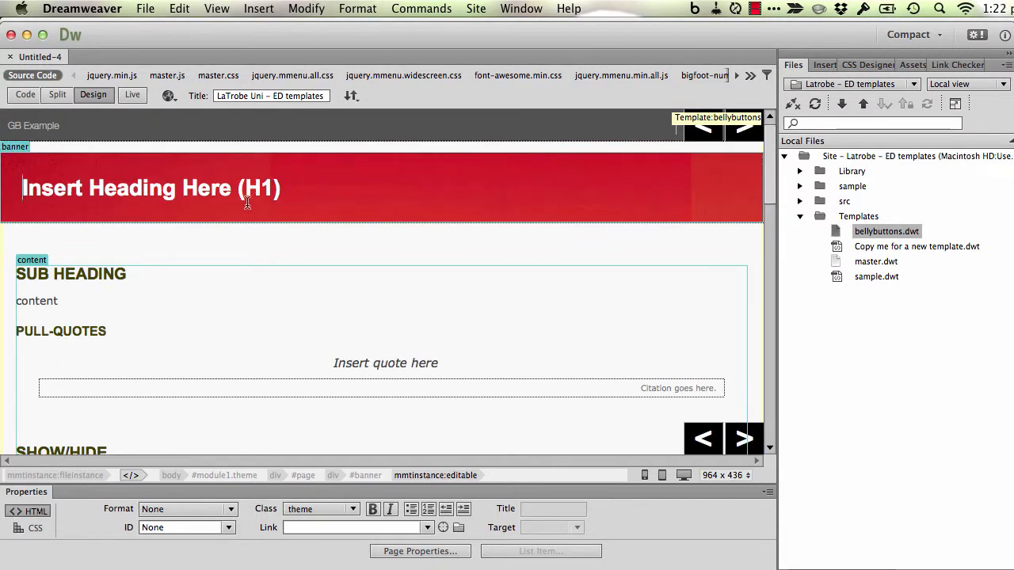
{"action": "left_click_drag", "start_coordinate": [293, 188], "coordinate": [24, 190]}
{"action": "type", "text": "In"}
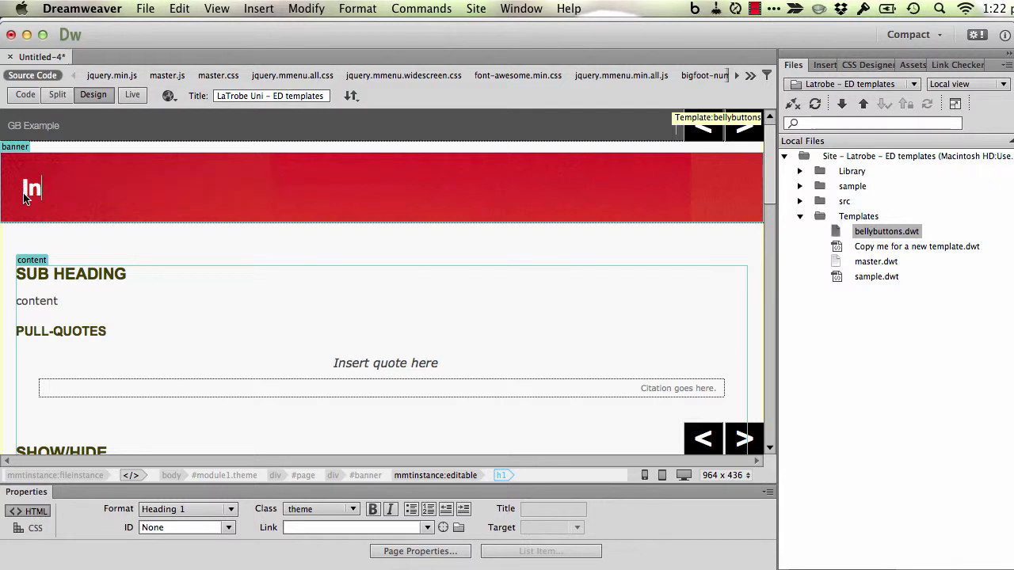
{"action": "type", "text": "troduction to"}
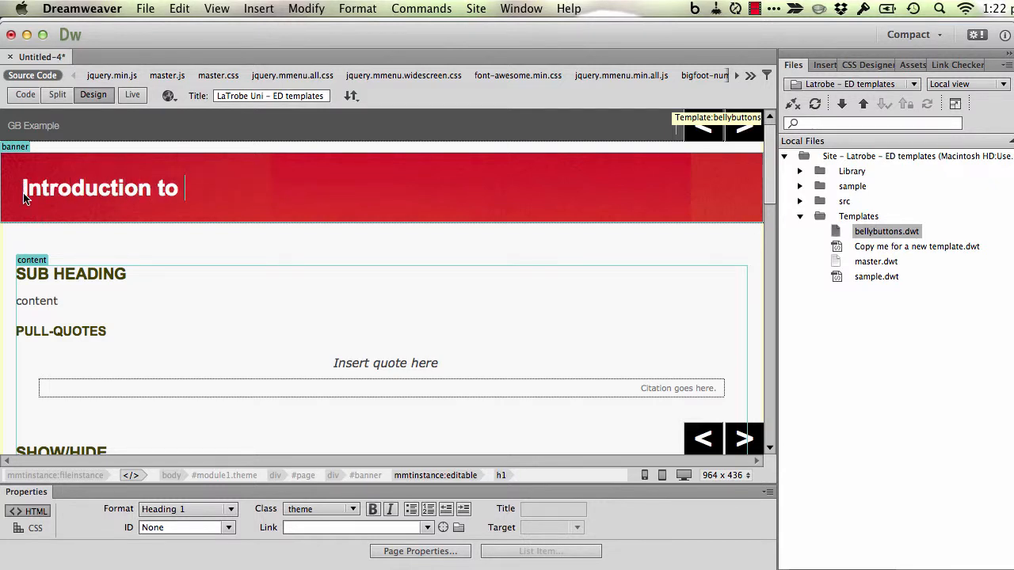
{"action": "type", "text": " bellybutt"}
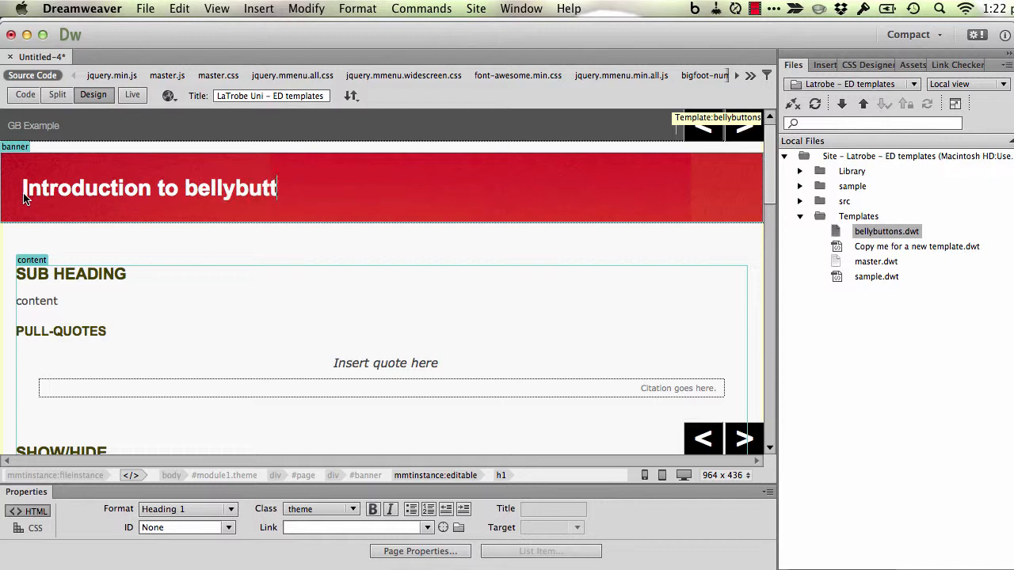
{"action": "type", "text": "ons"}
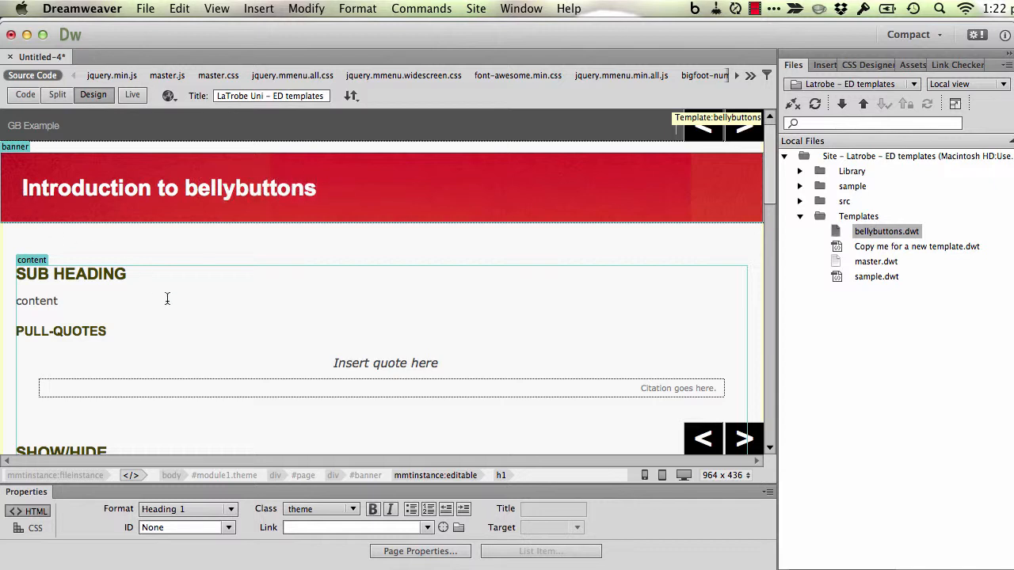
Delete the sub heading, its content line and the PULL-QUOTES heading above the quote block
{"action": "left_click", "coordinate": [64, 299]}
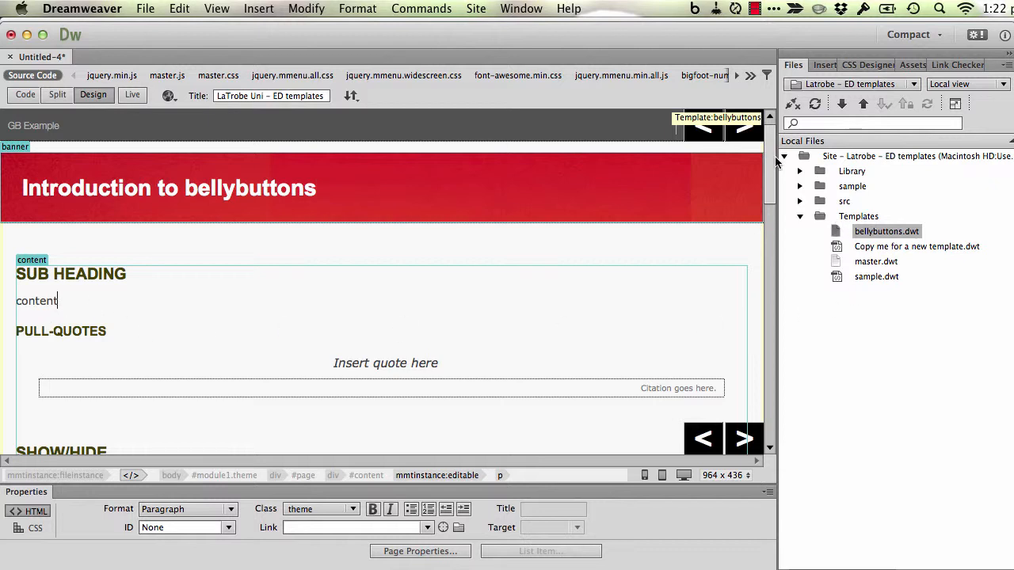
{"action": "scroll", "coordinate": [261, 273], "scroll_direction": "down", "scroll_amount": 2}
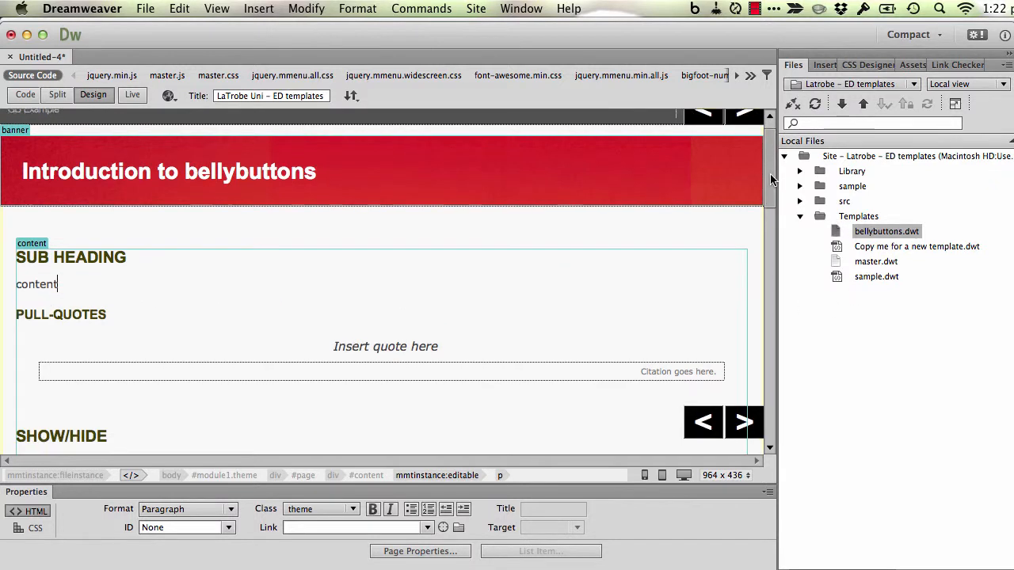
{"action": "left_click_drag", "start_coordinate": [109, 304], "coordinate": [11, 244]}
{"action": "key", "text": "BackSpace"}
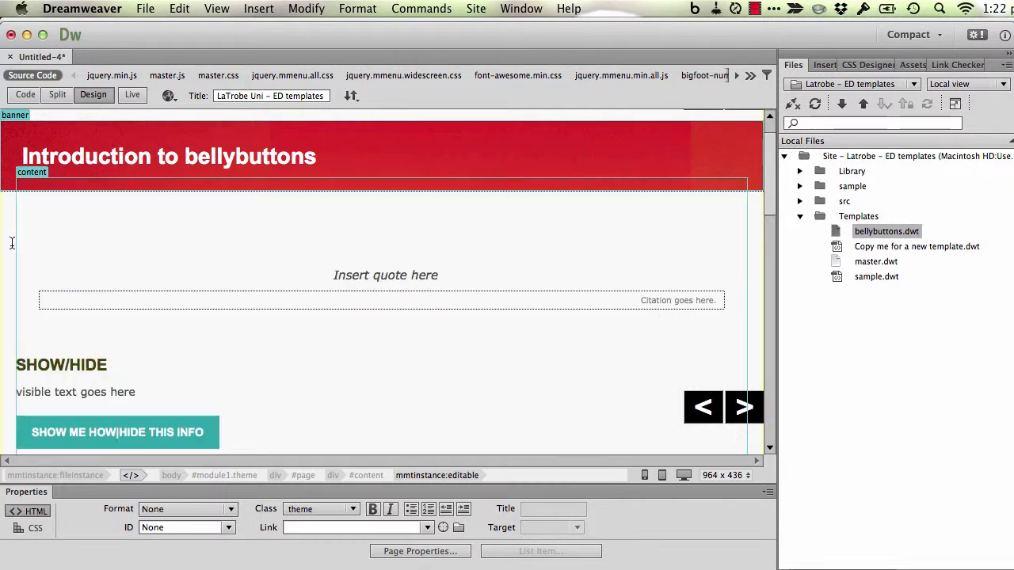
Replace the "Insert quote here" placeholder with the copied "Lorem ipsum dolor sit amet" text
{"action": "left_click_drag", "start_coordinate": [334, 275], "coordinate": [463, 279]}
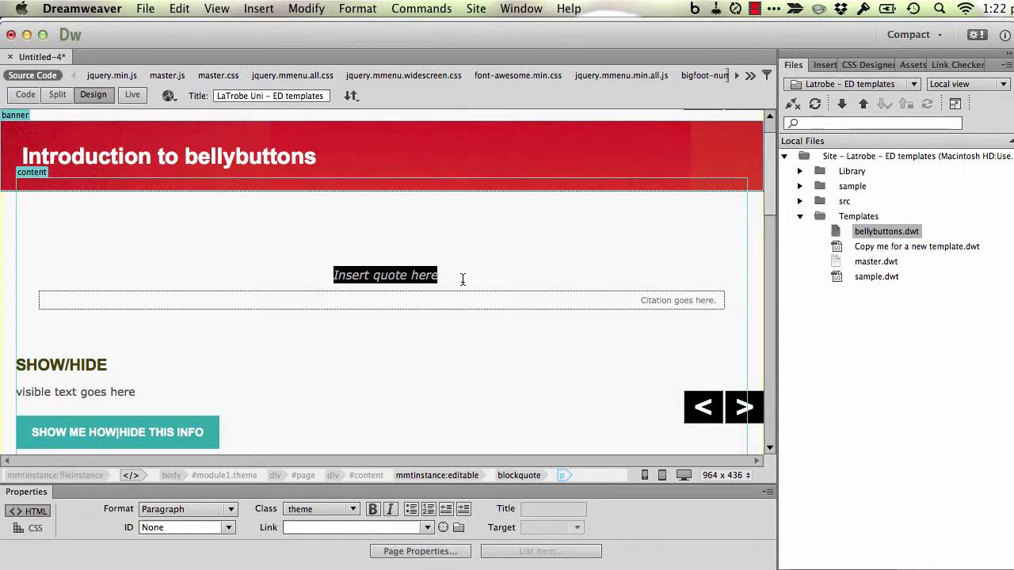
{"action": "type", "text": "lips"}
{"action": "key", "text": "BackSpace"}
{"action": "key", "text": "BackSpace"}
{"action": "key", "text": "BackSpace"}
{"action": "key", "text": "BackSpace"}
{"action": "key", "text": "super+v"}
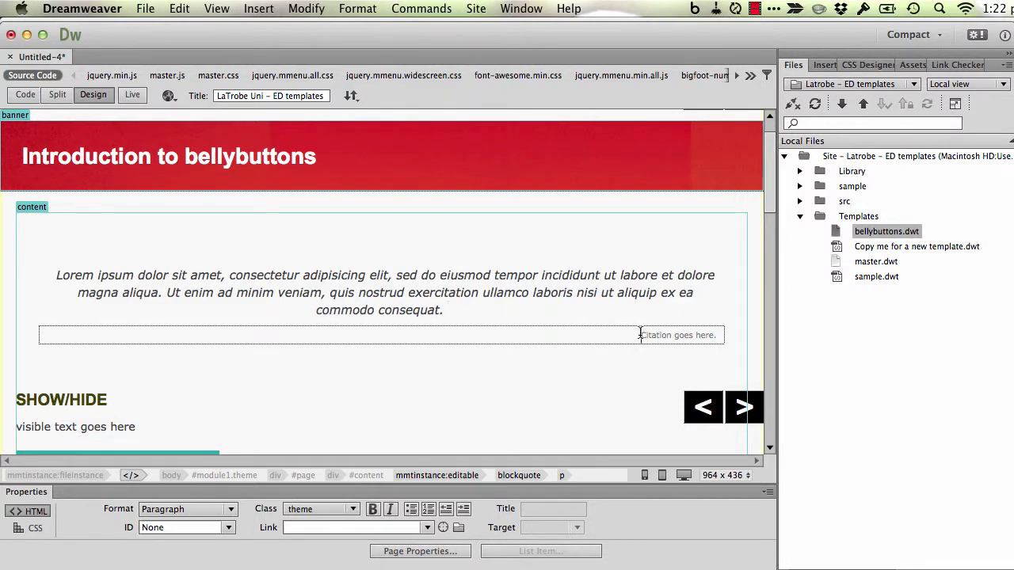
{"action": "left_click_drag", "start_coordinate": [640, 334], "coordinate": [719, 335]}
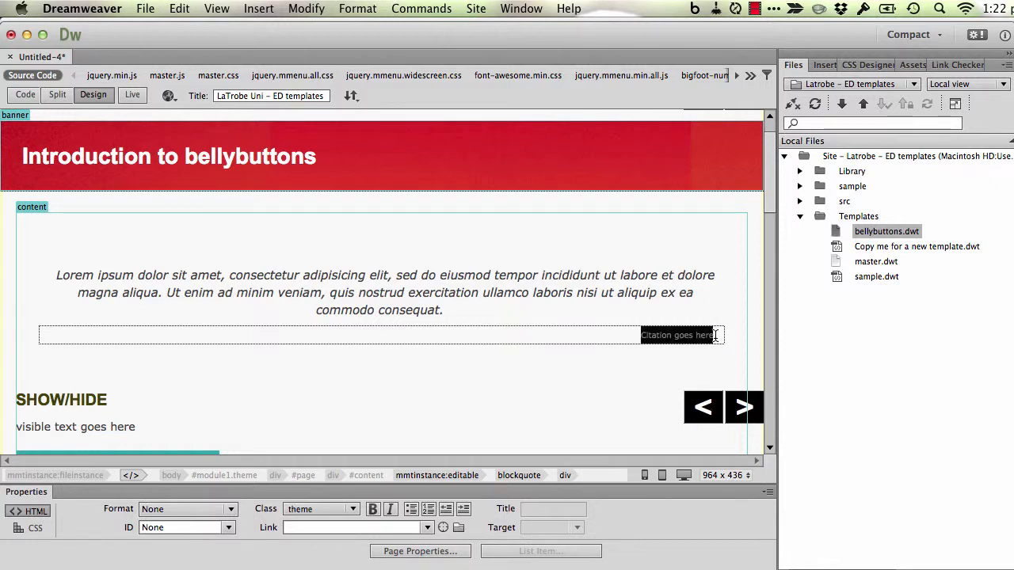
{"action": "left_click", "coordinate": [719, 336]}
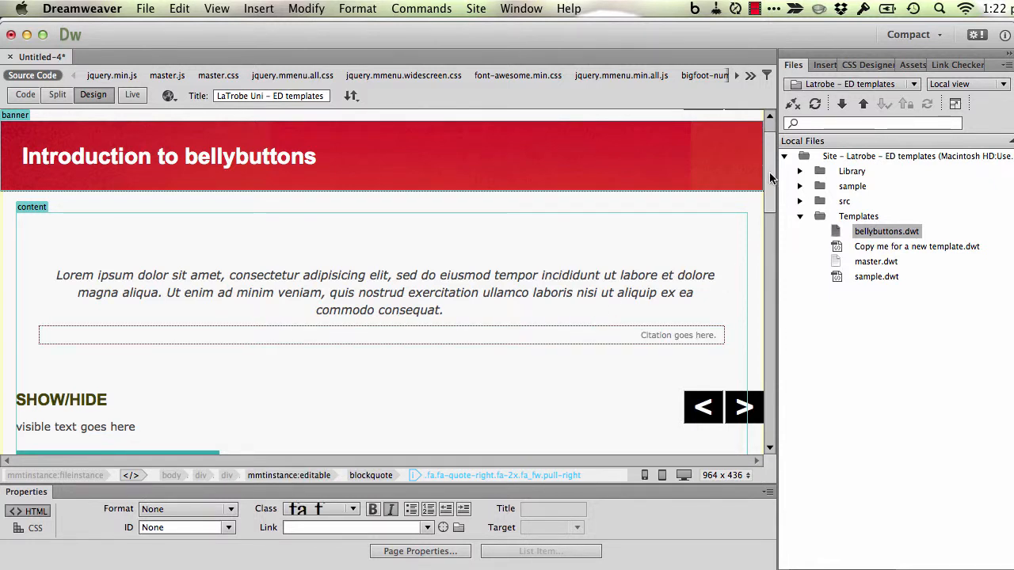
Delete the whole SHOW/HIDE section, including its visible text, toggle button and hidden MORE DETAILS block
{"action": "left_click_drag", "start_coordinate": [770, 176], "coordinate": [765, 226]}
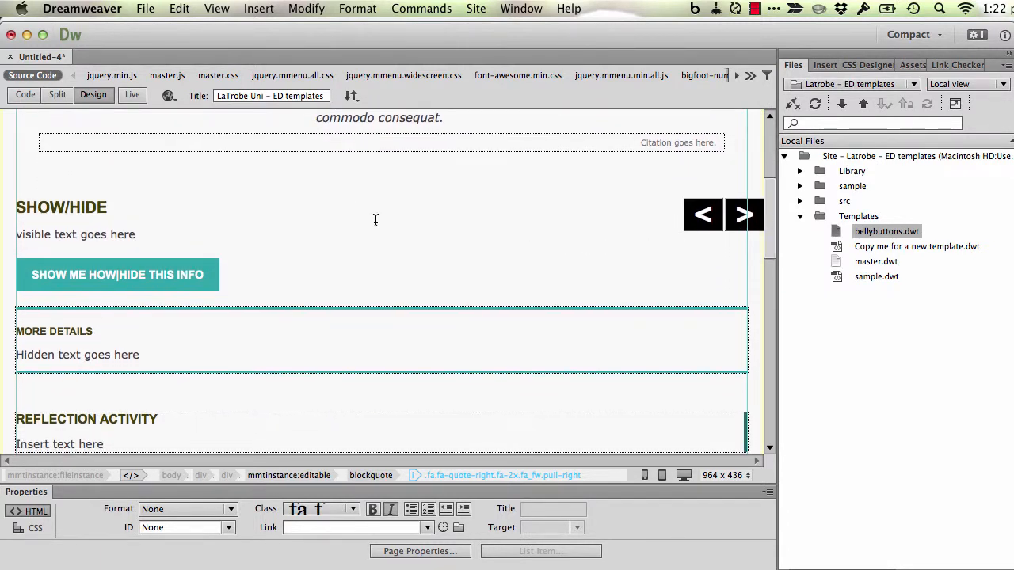
{"action": "left_click", "coordinate": [147, 229]}
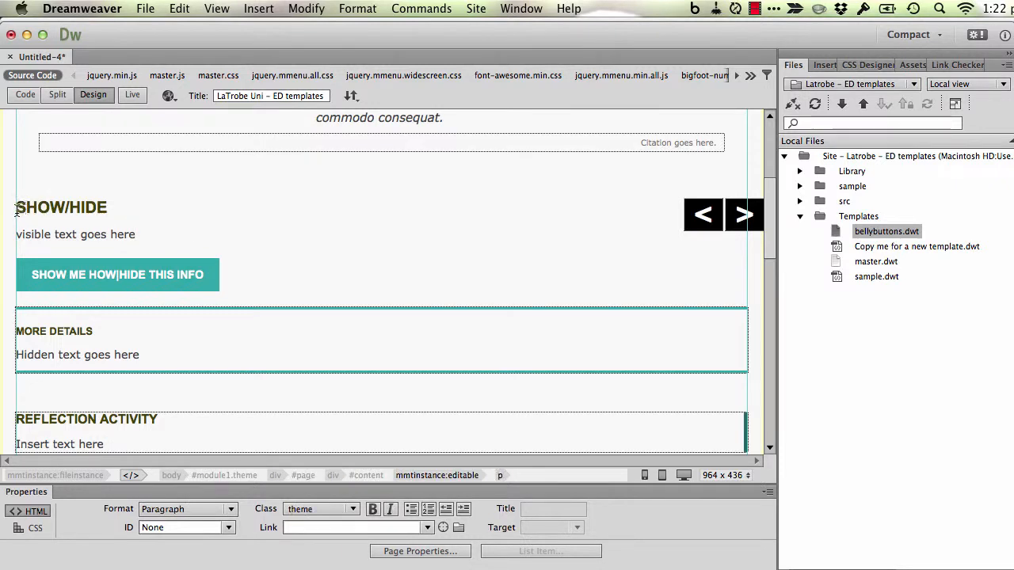
{"action": "left_click_drag", "start_coordinate": [21, 224], "coordinate": [48, 382]}
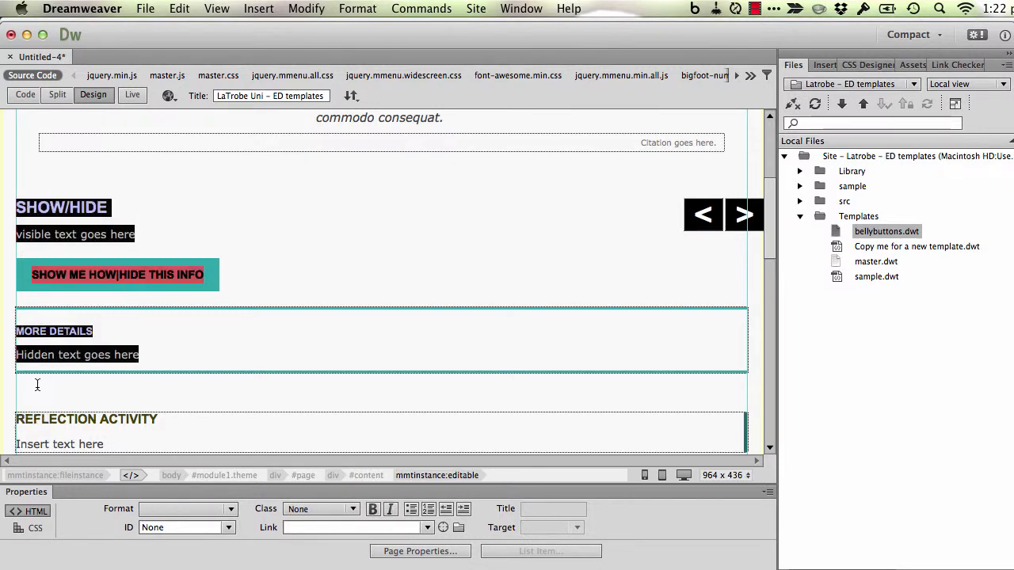
{"action": "key", "text": "BackSpace"}
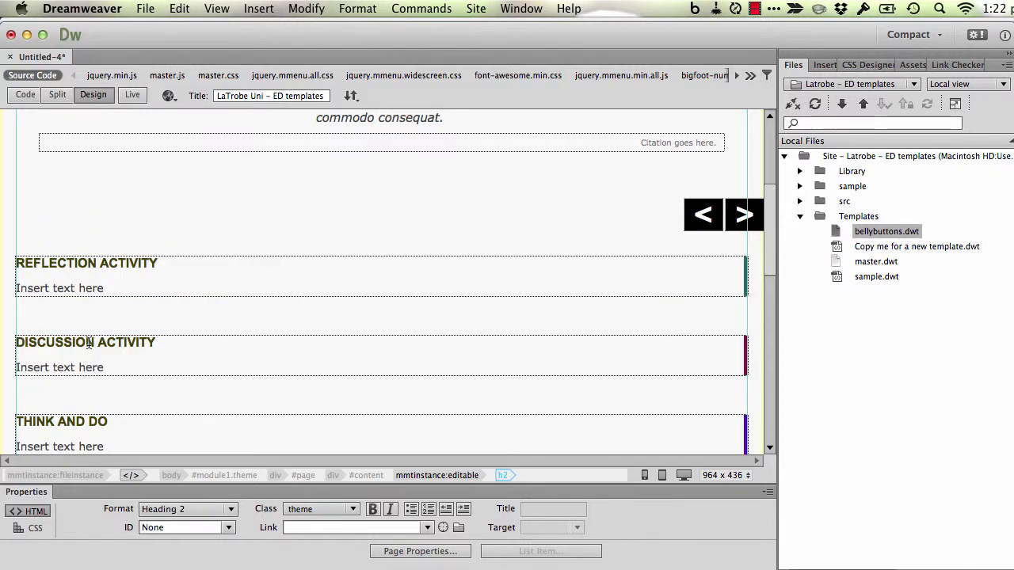
Delete the REFLECTION ACTIVITY block from the page
{"action": "mouse_move", "coordinate": [774, 237]}
{"action": "left_mouse_down"}
{"action": "mouse_move", "coordinate": [769, 358]}
{"action": "mouse_move", "coordinate": [763, 225]}
{"action": "left_mouse_up"}
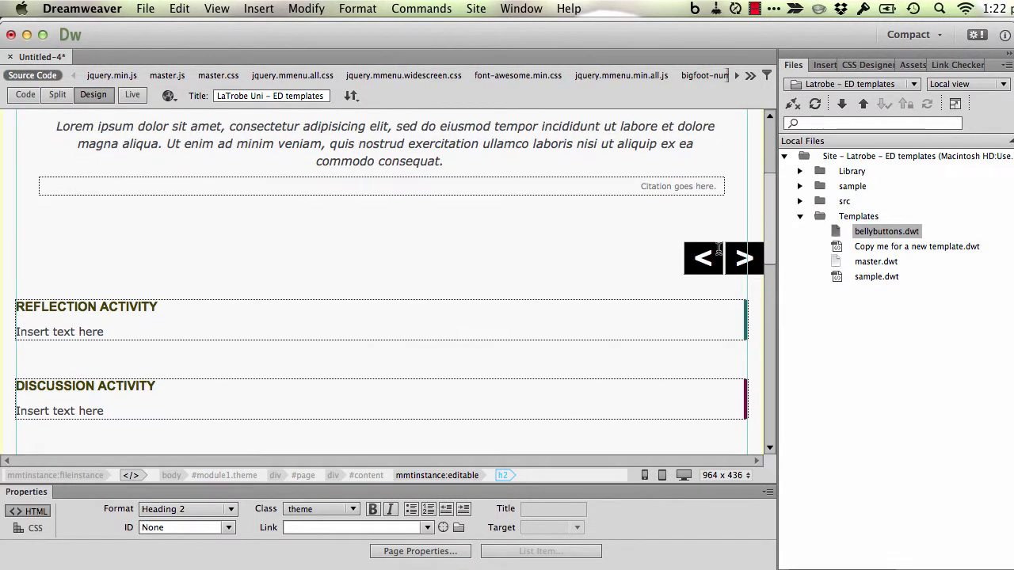
{"action": "left_click", "coordinate": [270, 302]}
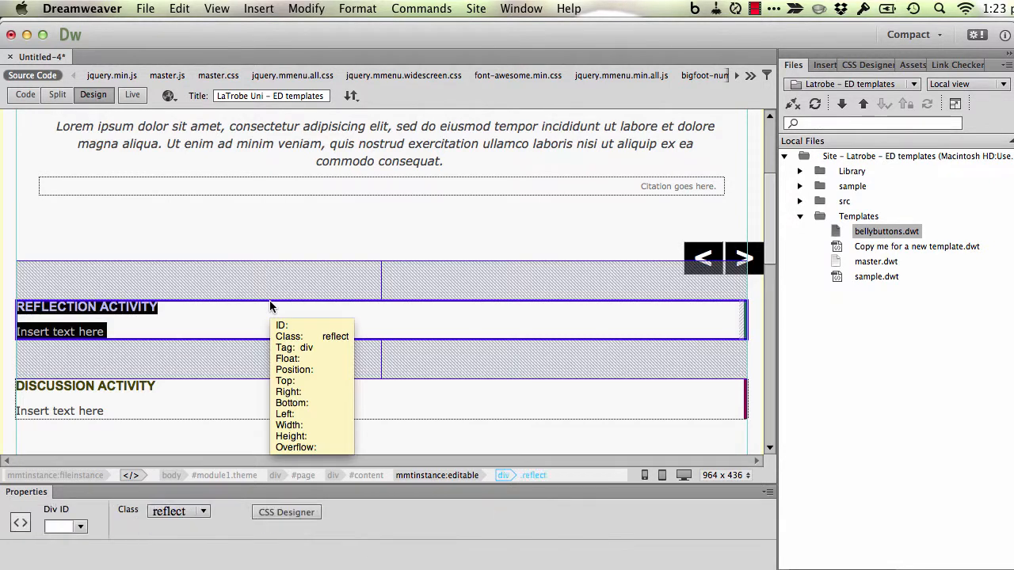
{"action": "key", "text": "Delete"}
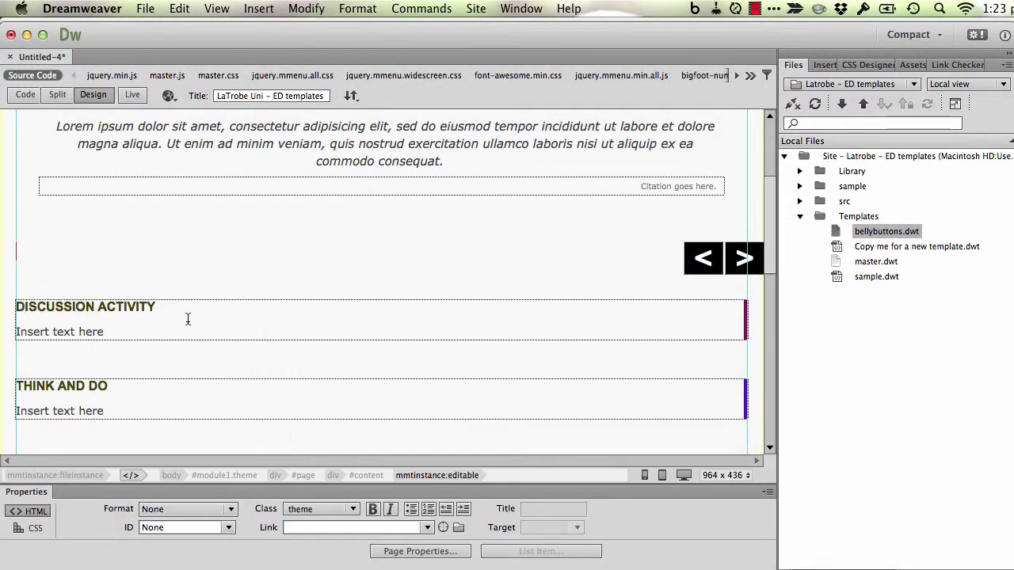
Replace the DISCUSSION ACTIVITY heading with "INNIE OR OUTIE?"
{"action": "triple_click", "coordinate": [74, 305]}
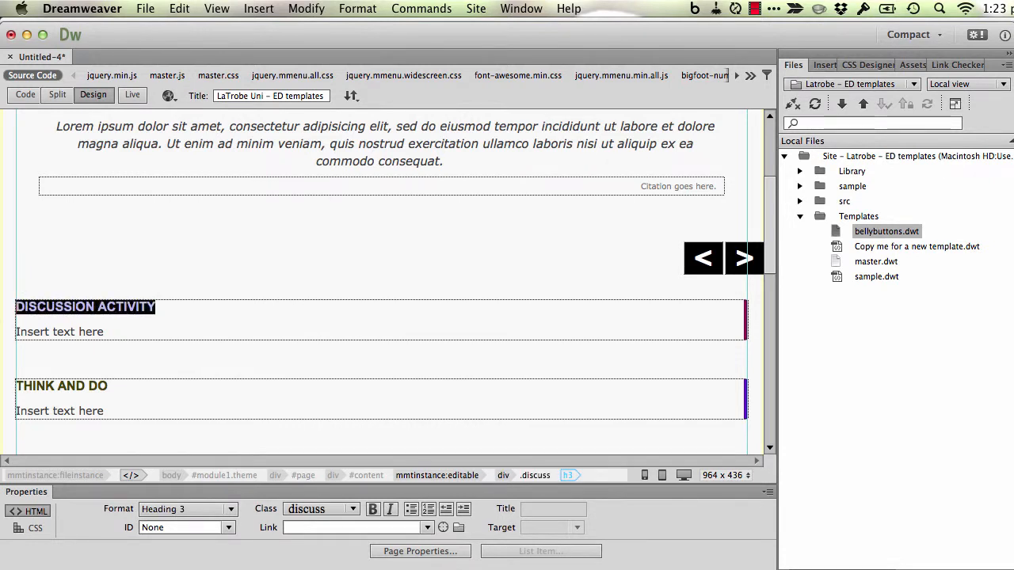
{"action": "type", "text": "INN"}
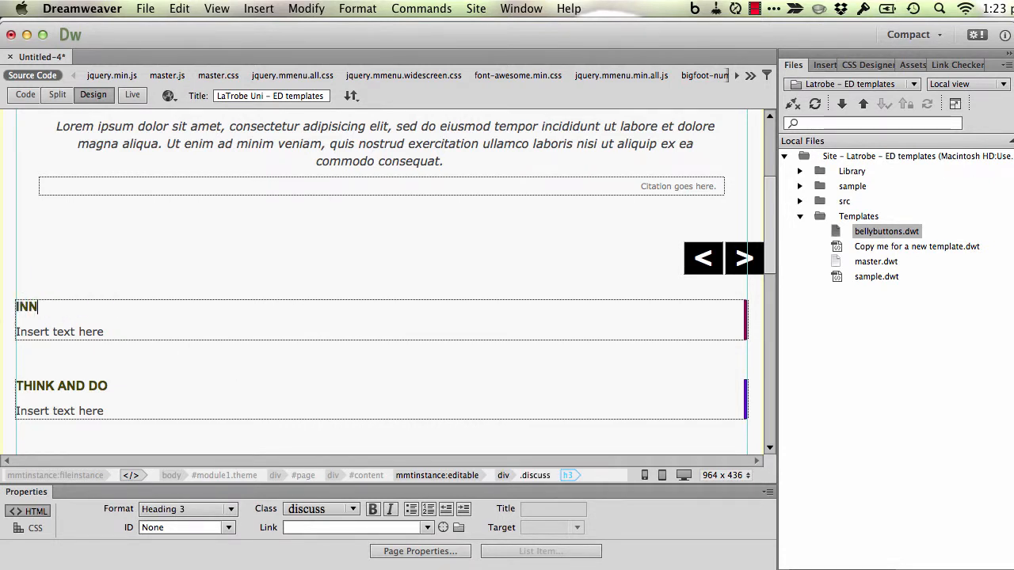
{"action": "type", "text": "IE OR OUTIE?"}
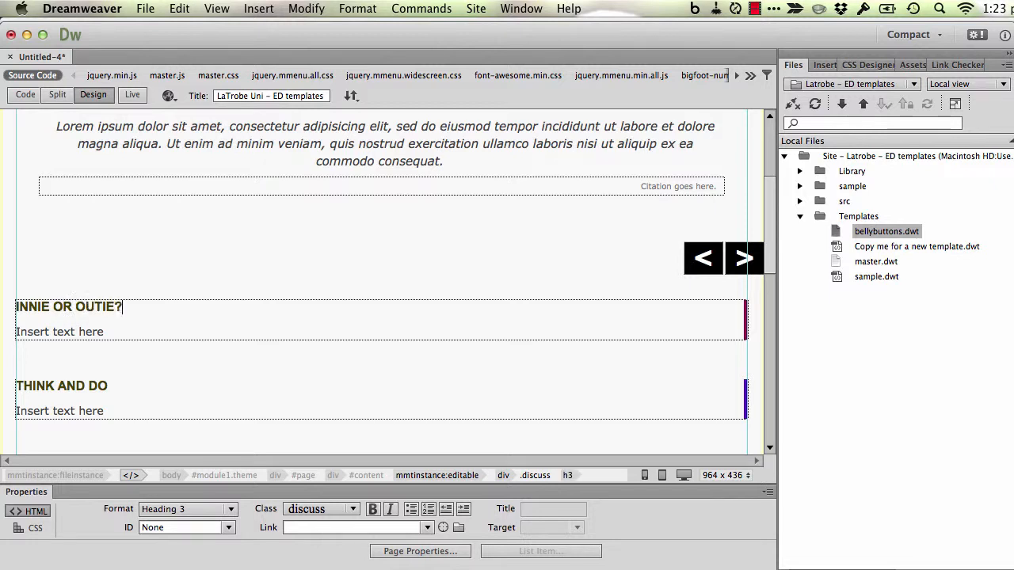
Replace the placeholder text under the INNIE OR OUTIE? heading with "What do you have? Post to the discussion forum for this subject"
{"action": "left_click_drag", "start_coordinate": [104, 332], "coordinate": [16, 332]}
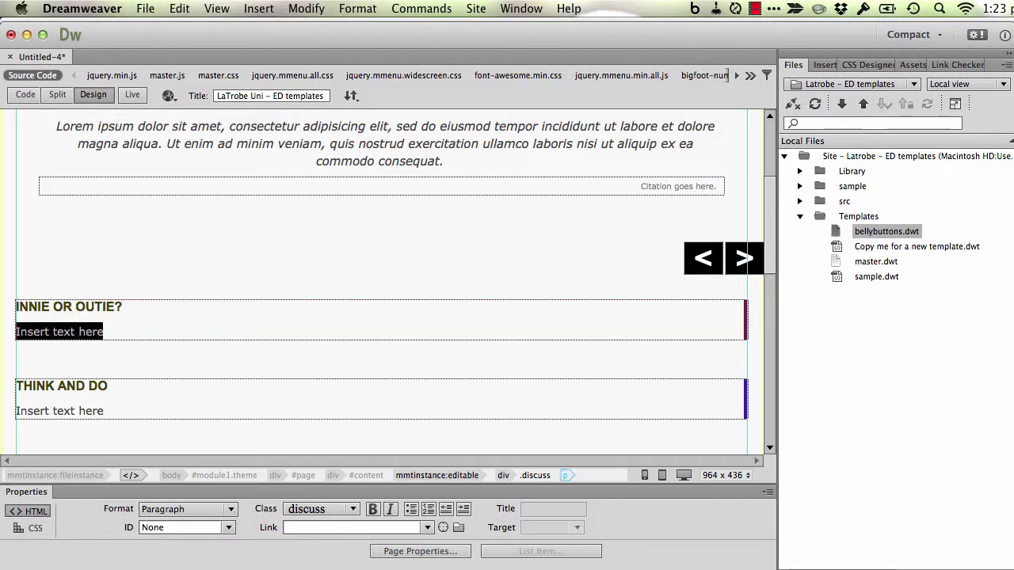
{"action": "type", "text": "What "}
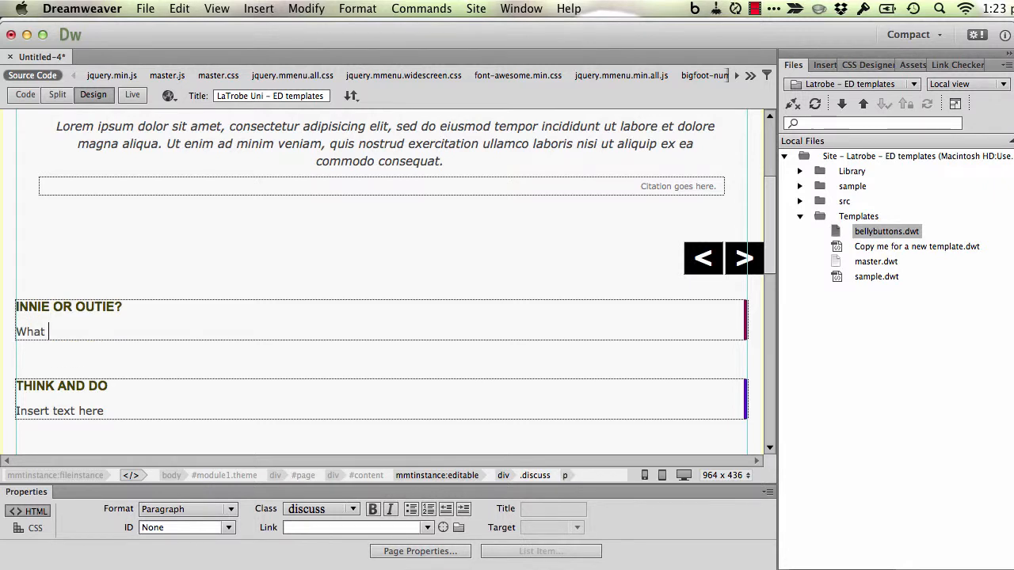
{"action": "type", "text": "do you have? Pos"}
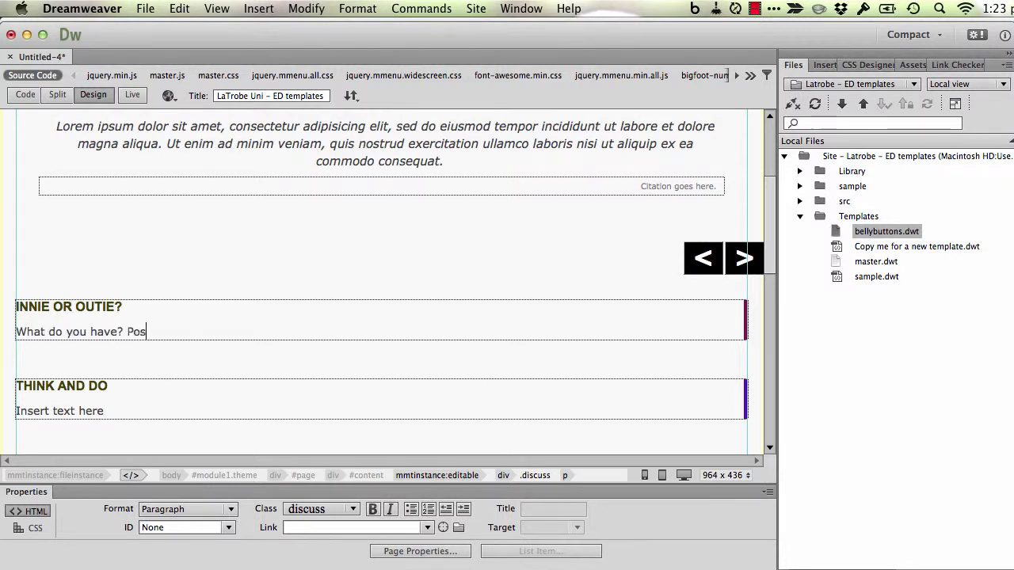
{"action": "type", "text": "t to the discussion"}
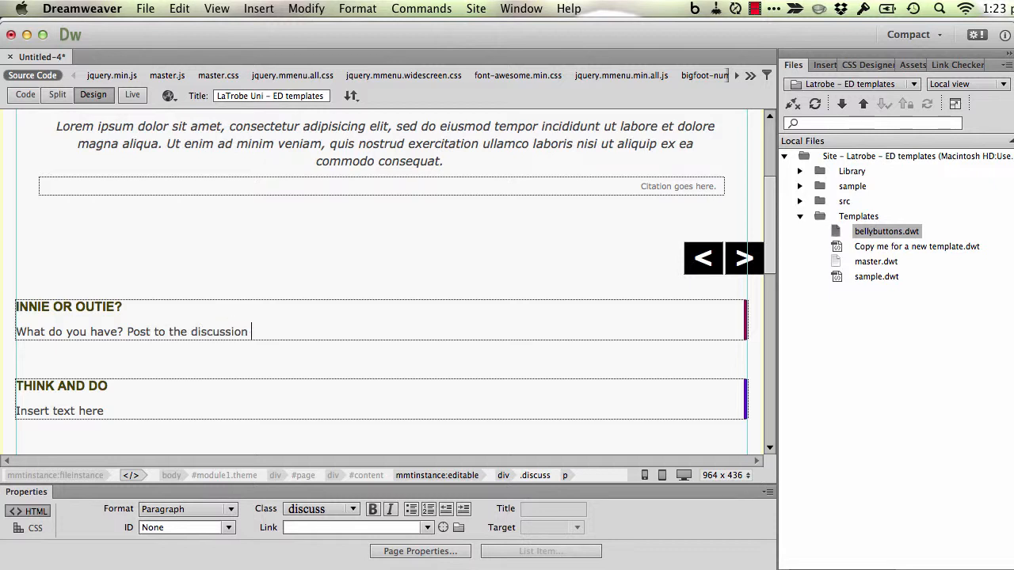
{"action": "type", "text": " forum for this s"}
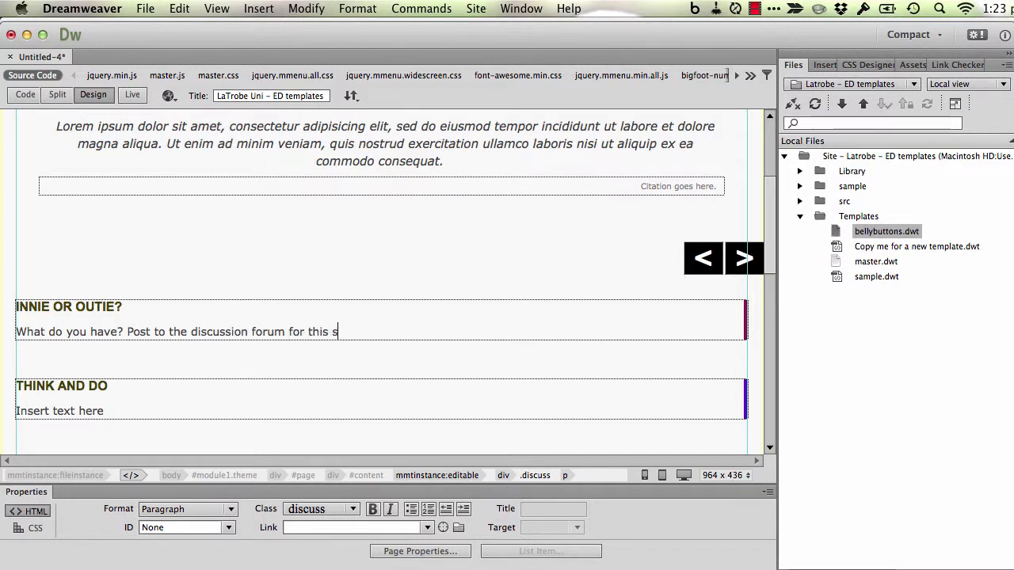
{"action": "type", "text": "ubject"}
Delete the THINK AND DO block and the remaining activity blocks below it
{"action": "left_click", "coordinate": [139, 376]}
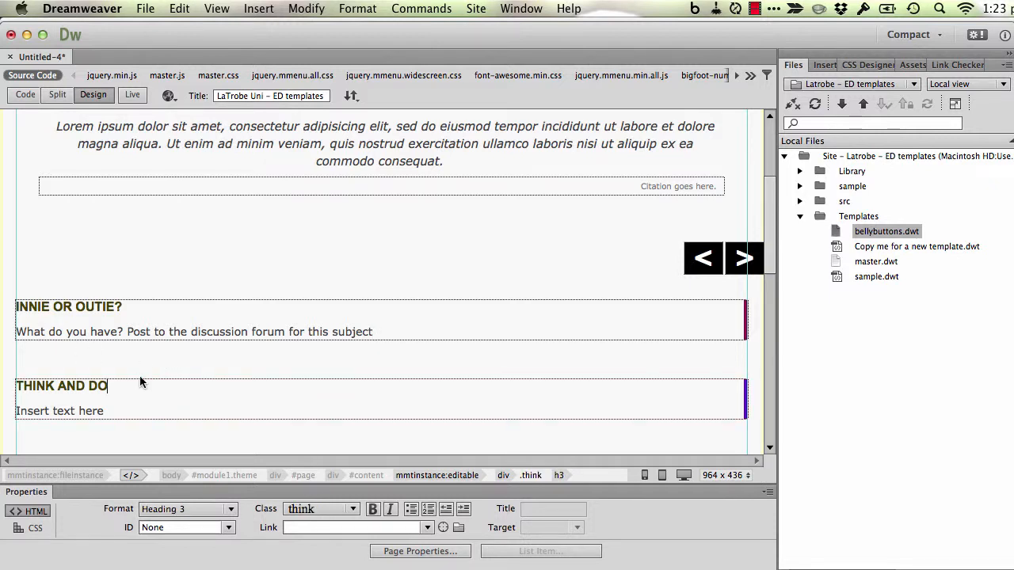
{"action": "left_click", "coordinate": [135, 378]}
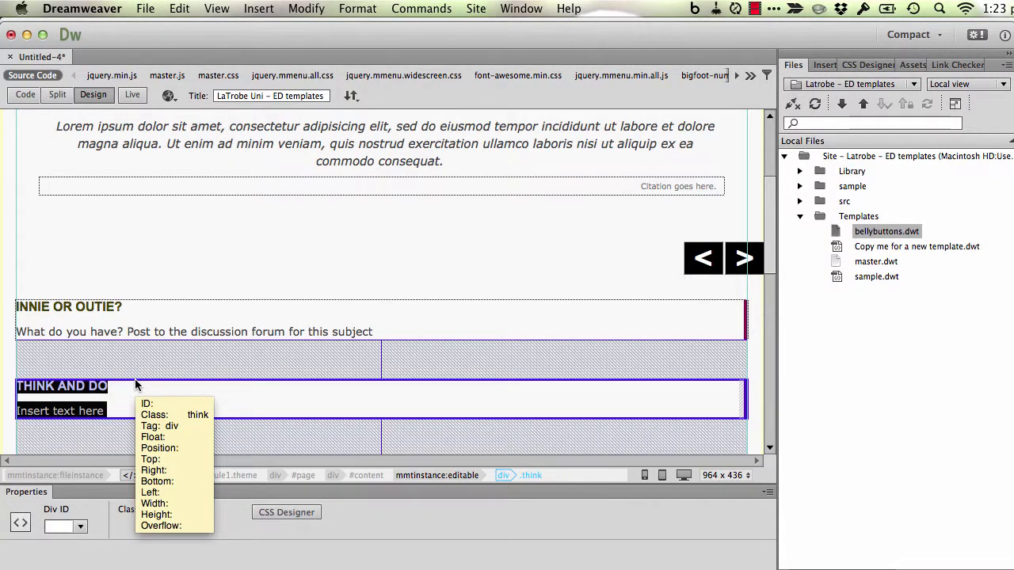
{"action": "key", "text": "Delete"}
{"action": "key", "text": "Delete"}
{"action": "key", "text": "Delete"}
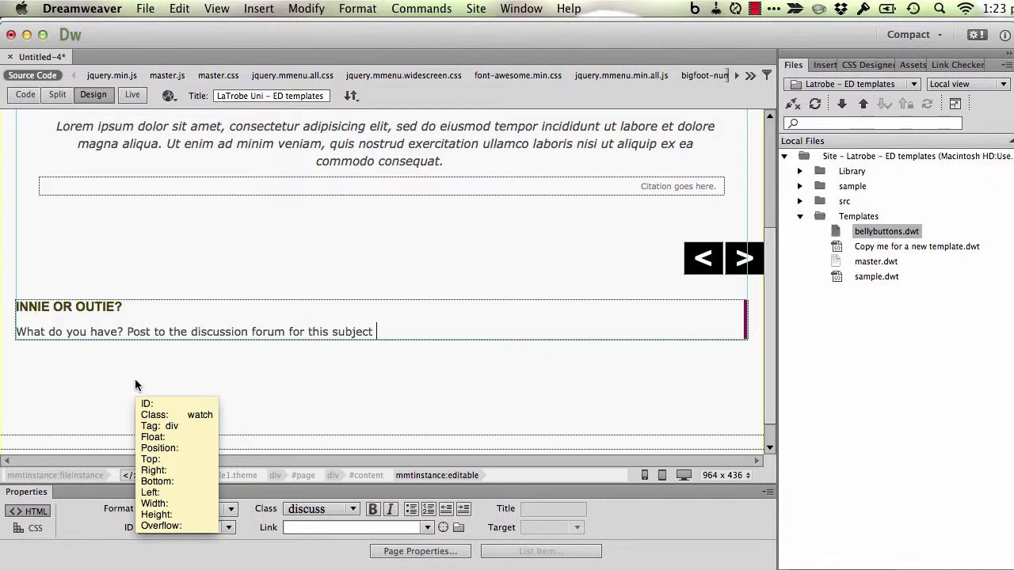
Start saving the page and create a new folder named bellybuttons inside ED templates for it
{"action": "key", "text": "super+s"}
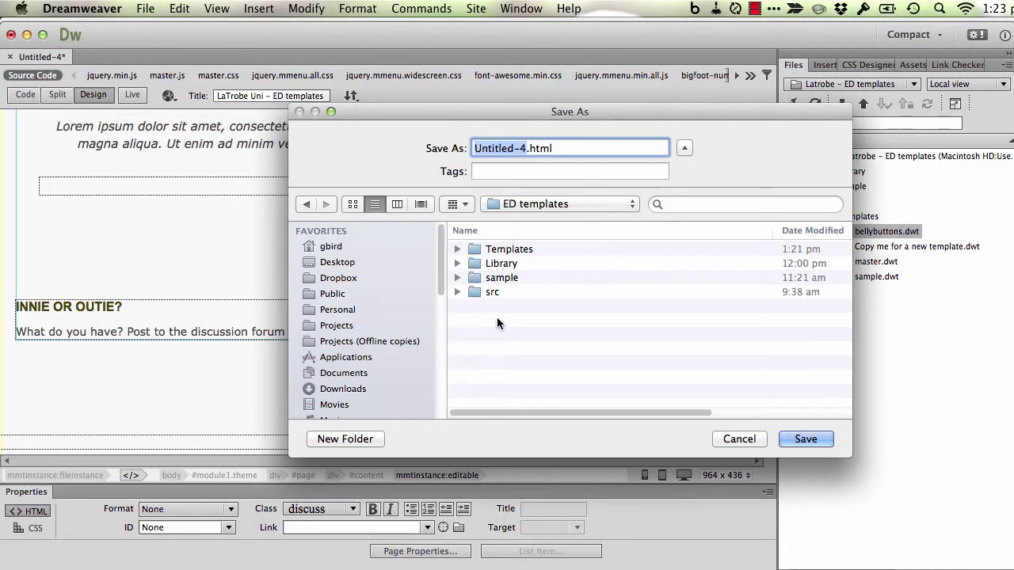
{"action": "left_click", "coordinate": [349, 439]}
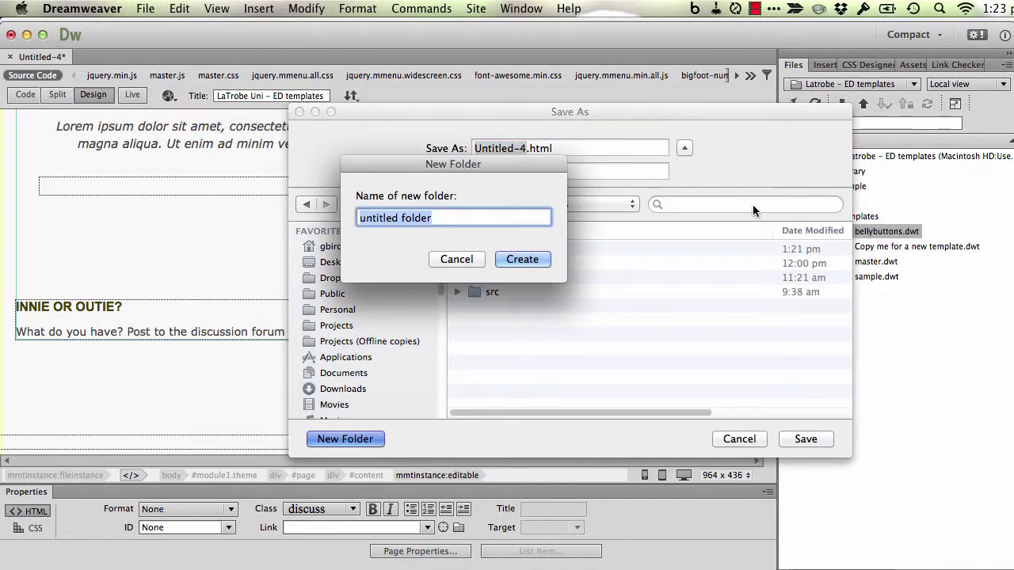
{"action": "type", "text": "bellyb"}
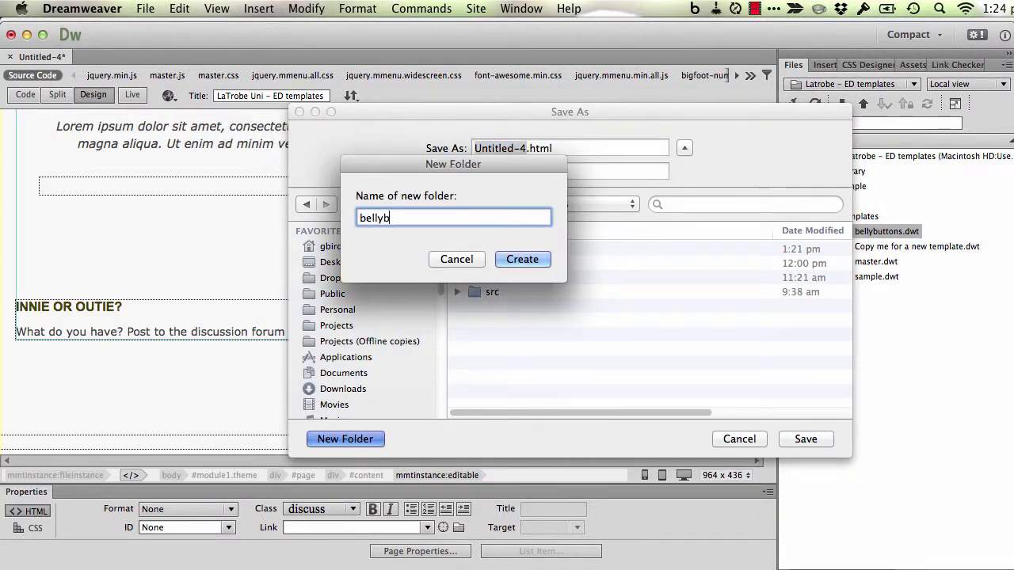
{"action": "type", "text": "uttons"}
{"action": "key", "text": "Return"}
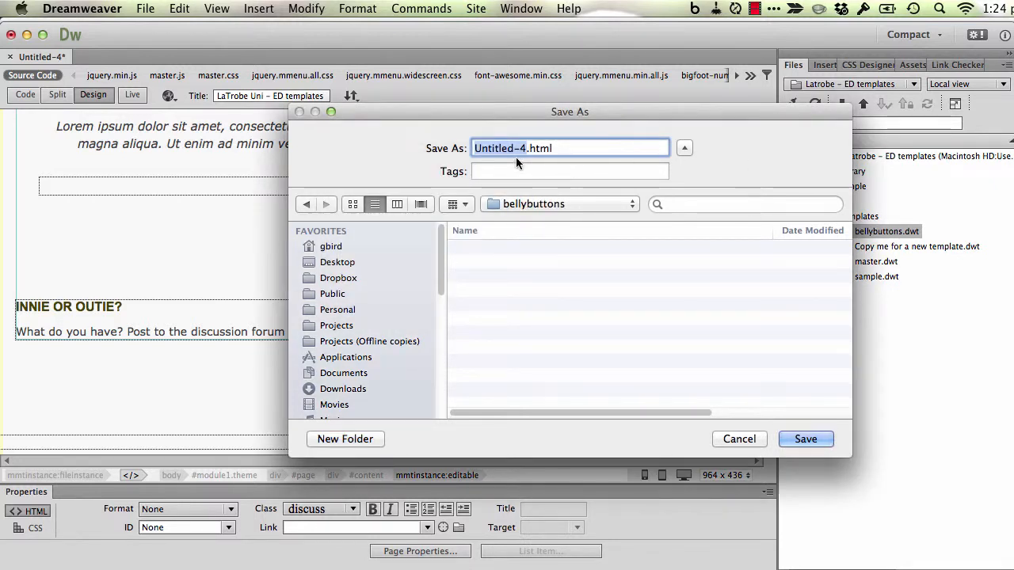
Save the page as intruction.html in the bellybuttons folder
{"action": "type", "text": "in"}
{"action": "type", "text": "truct"}
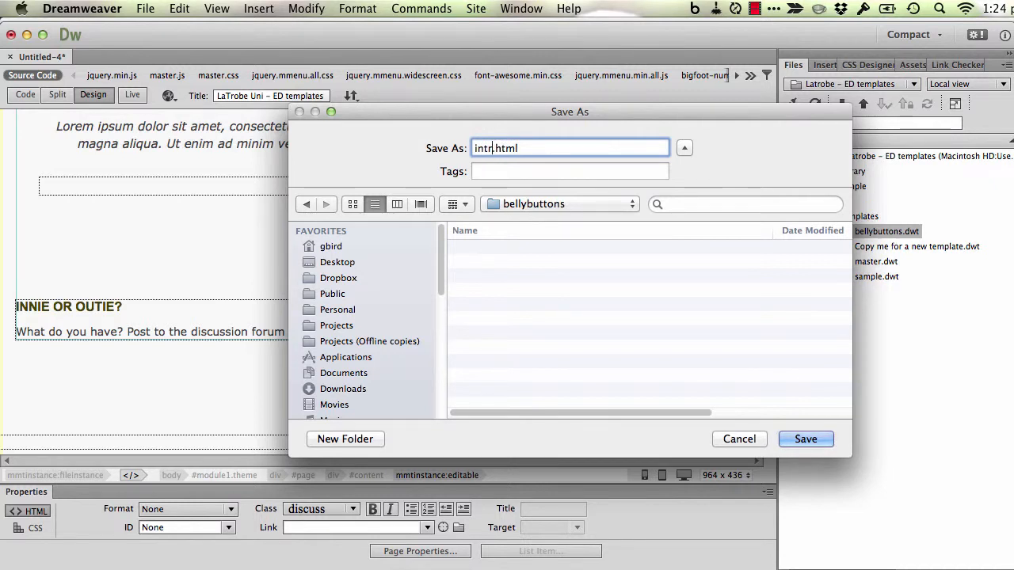
{"action": "type", "text": "ion"}
{"action": "key", "text": "Return"}
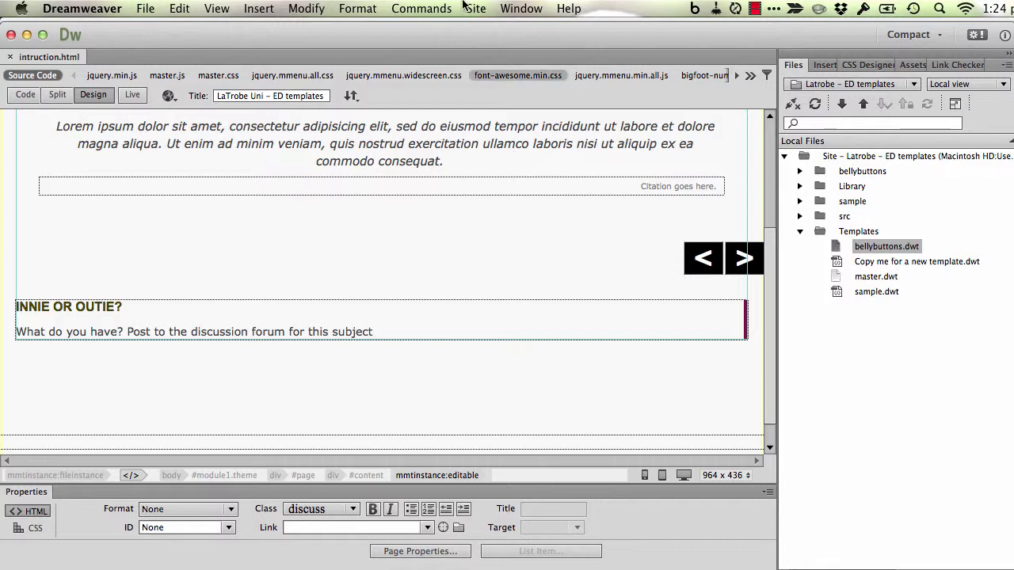
Preview the saved page in Google Chrome
{"action": "left_click", "coordinate": [146, 8]}
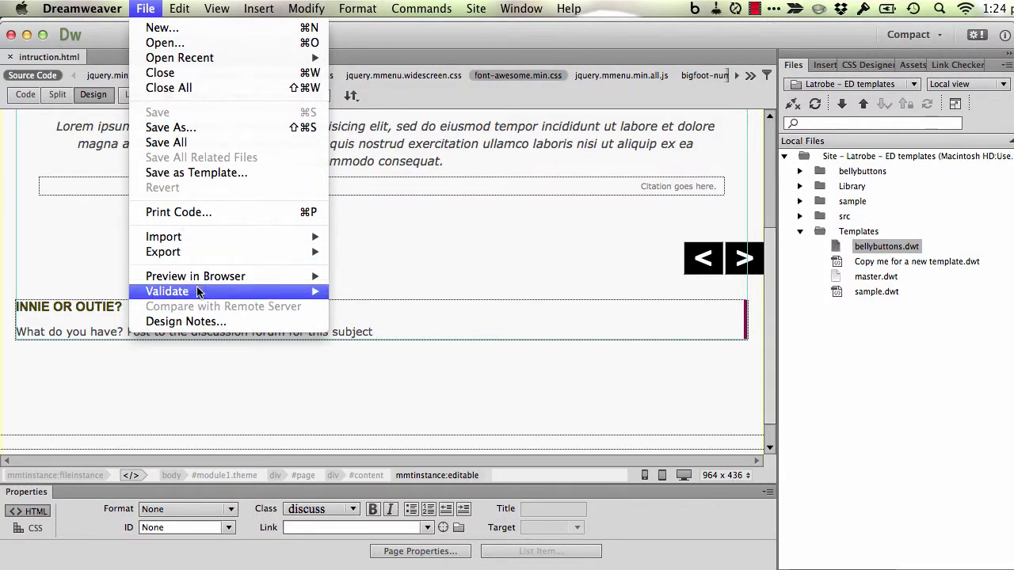
{"action": "mouse_move", "coordinate": [205, 278]}
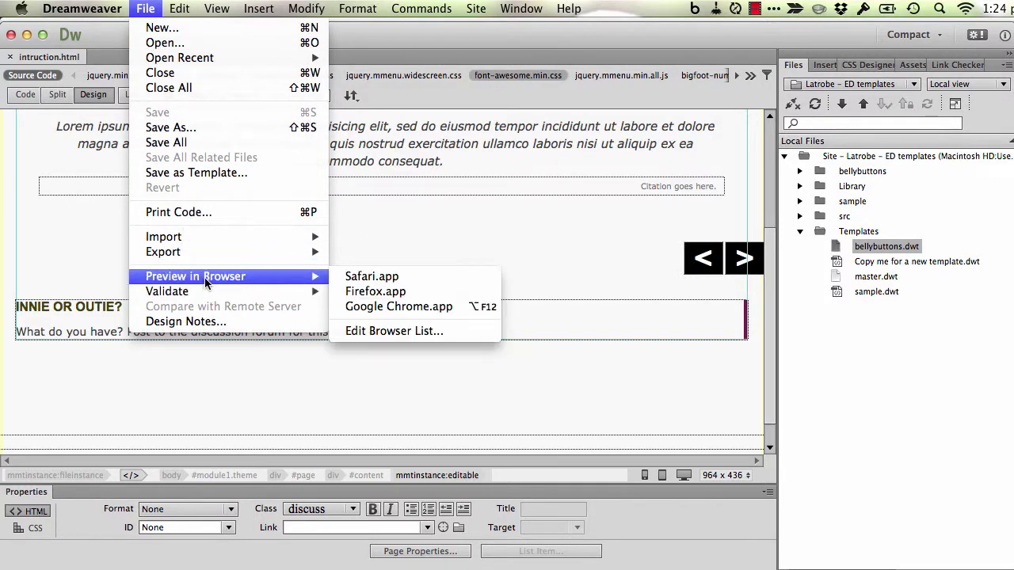
{"action": "left_click", "coordinate": [406, 306]}
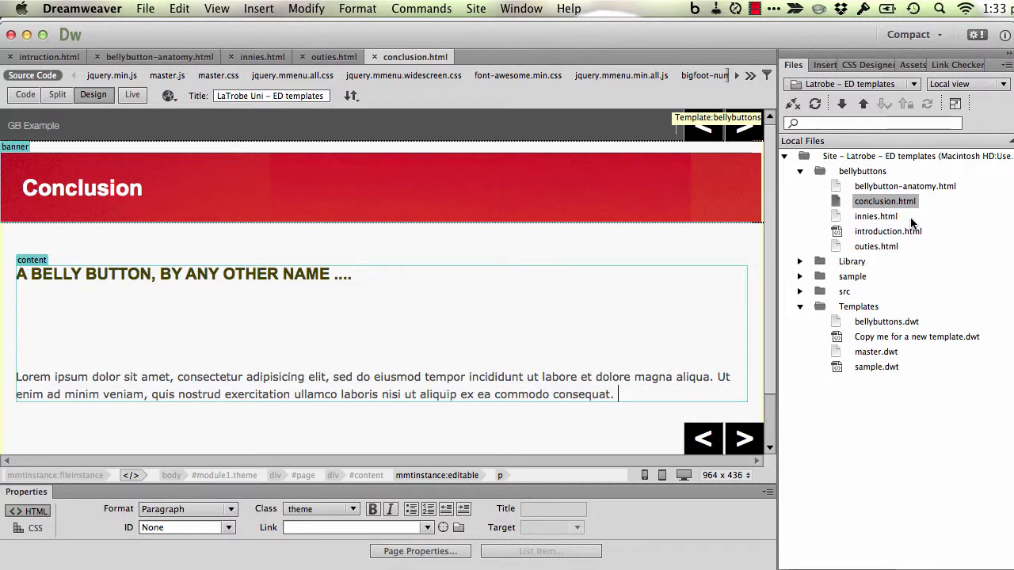
Open the bellybuttons.dwt template and link the Introduction item in its menu list to introduction.html in the bellybuttons folder
{"action": "left_click", "coordinate": [886, 325]}
{"action": "double_click", "coordinate": [886, 325]}
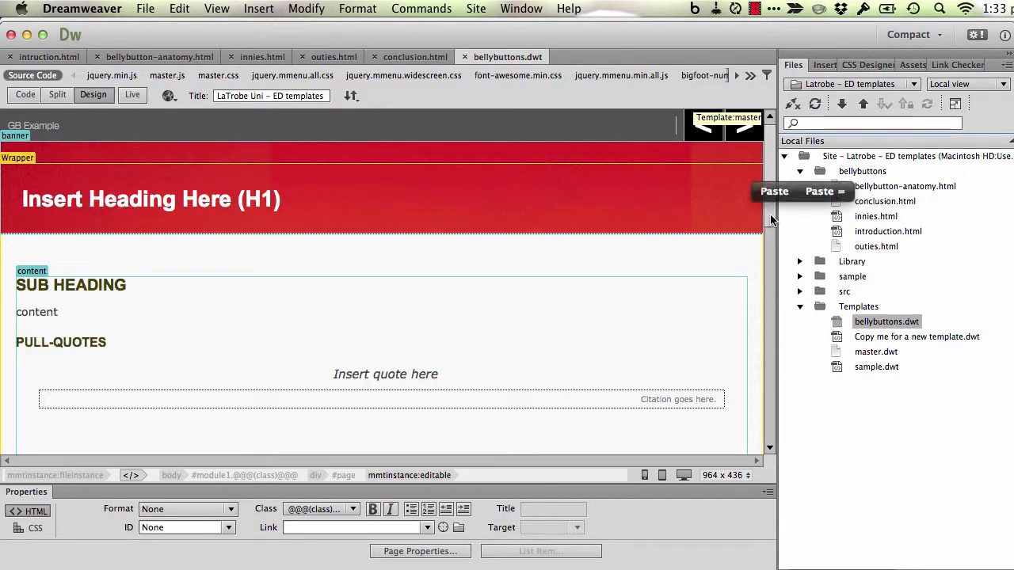
{"action": "left_click_drag", "start_coordinate": [770, 214], "coordinate": [770, 418]}
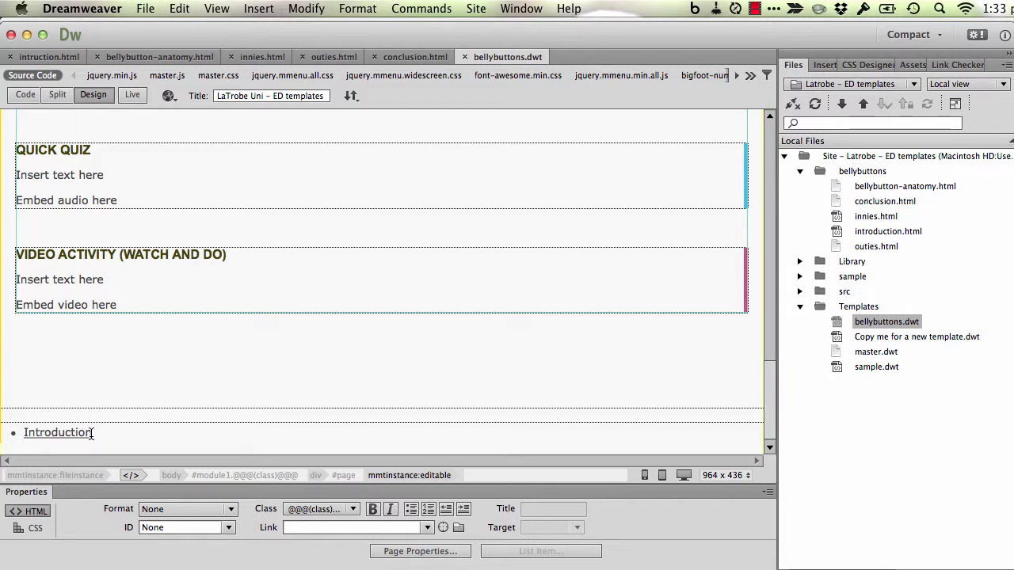
{"action": "left_click_drag", "start_coordinate": [93, 432], "coordinate": [24, 434]}
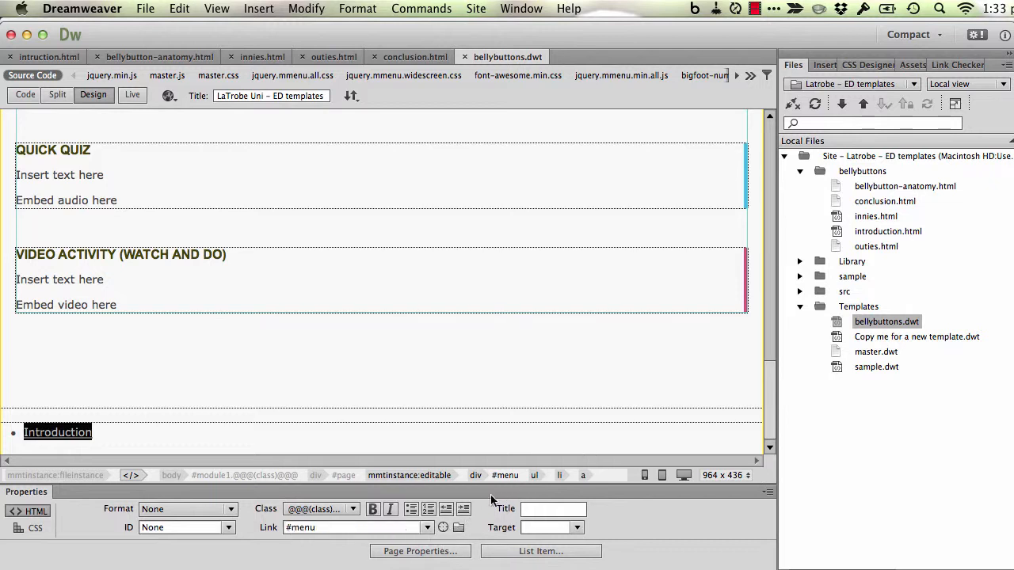
{"action": "left_click", "coordinate": [459, 529]}
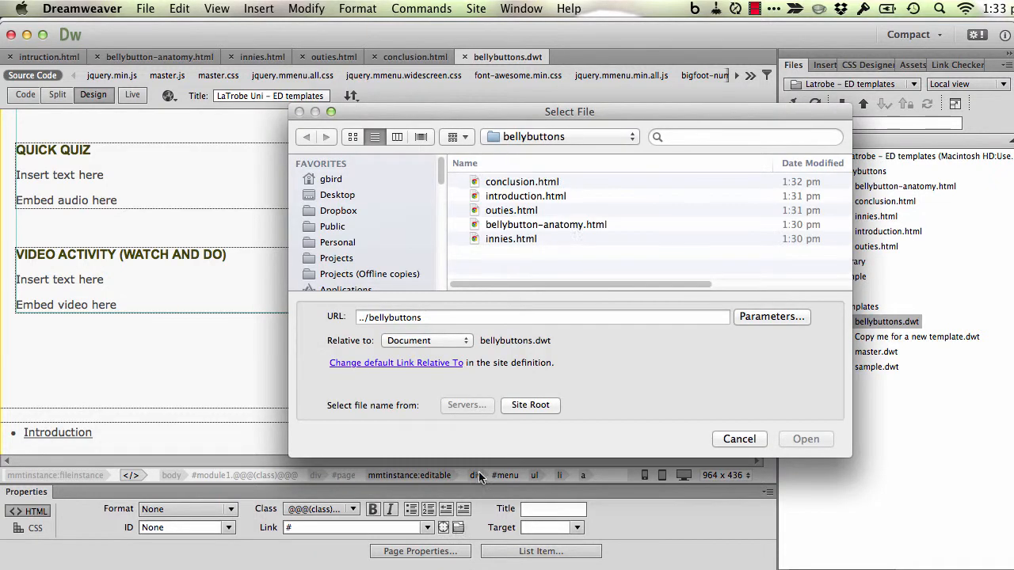
{"action": "left_click", "coordinate": [531, 196]}
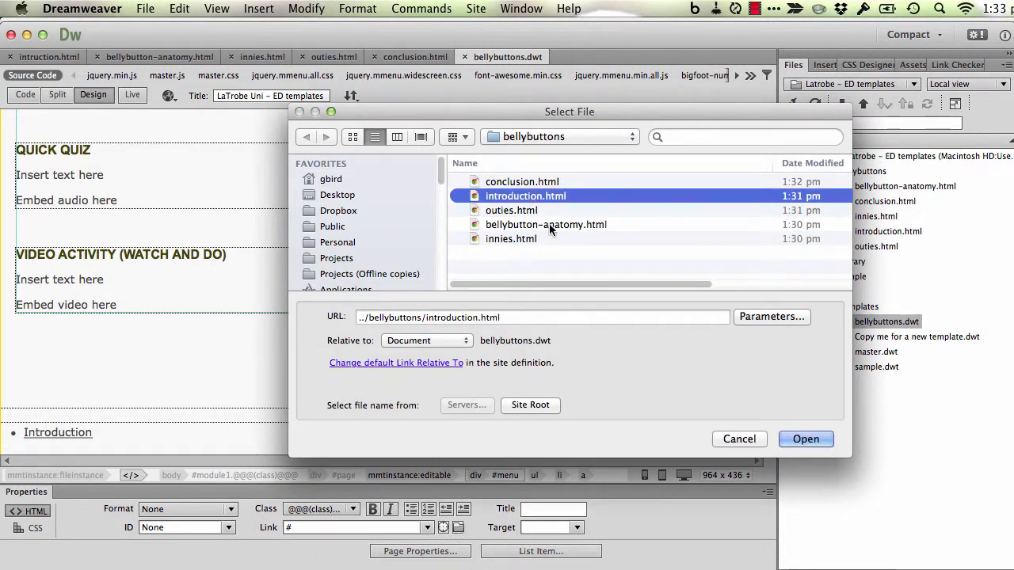
{"action": "left_click", "coordinate": [804, 439]}
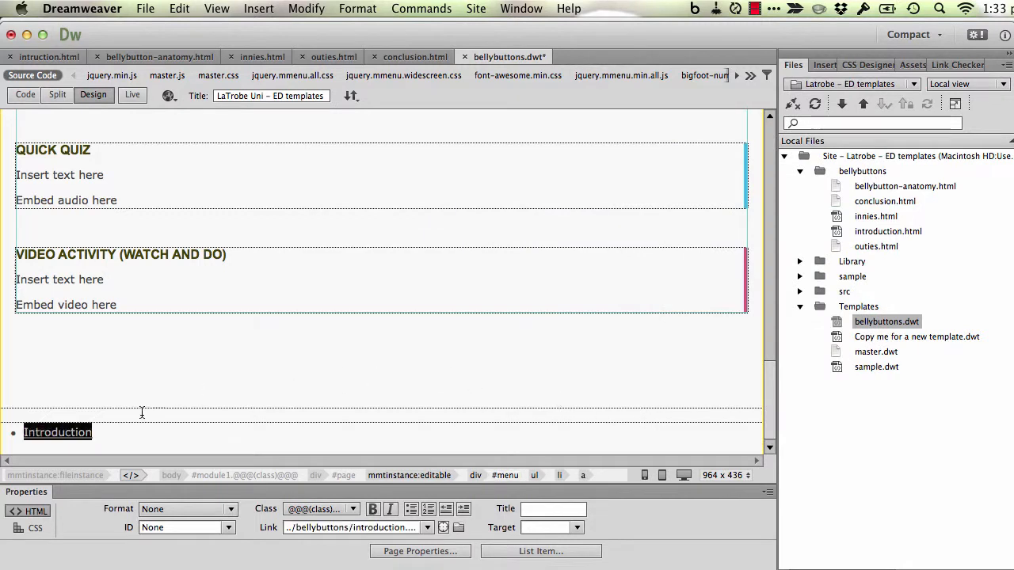
Add a "Bellybutton anatomy" item below Introduction in the menu list and link it to bellybutton-anatomy.html
{"action": "left_click", "coordinate": [108, 432]}
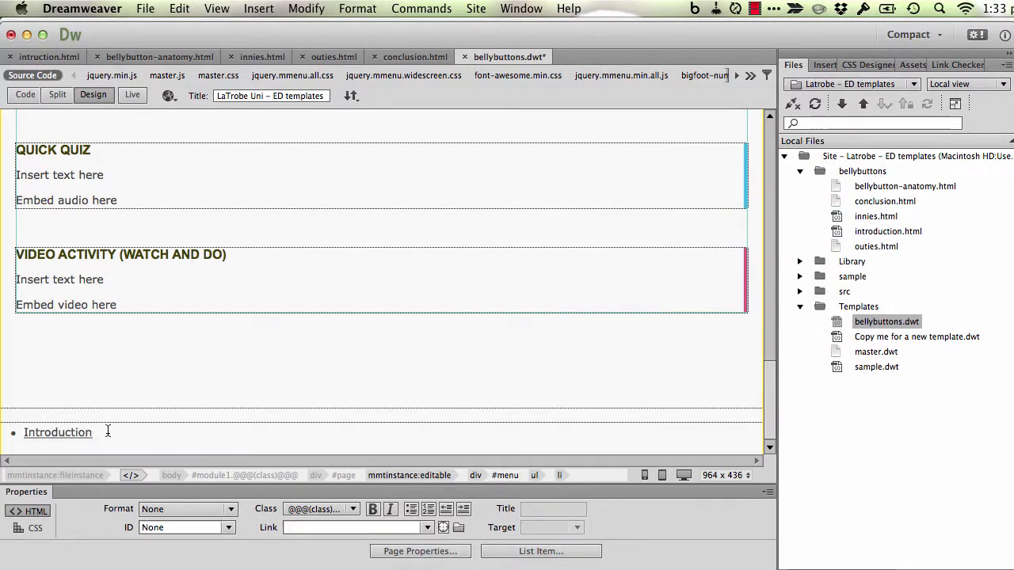
{"action": "key", "text": "Return"}
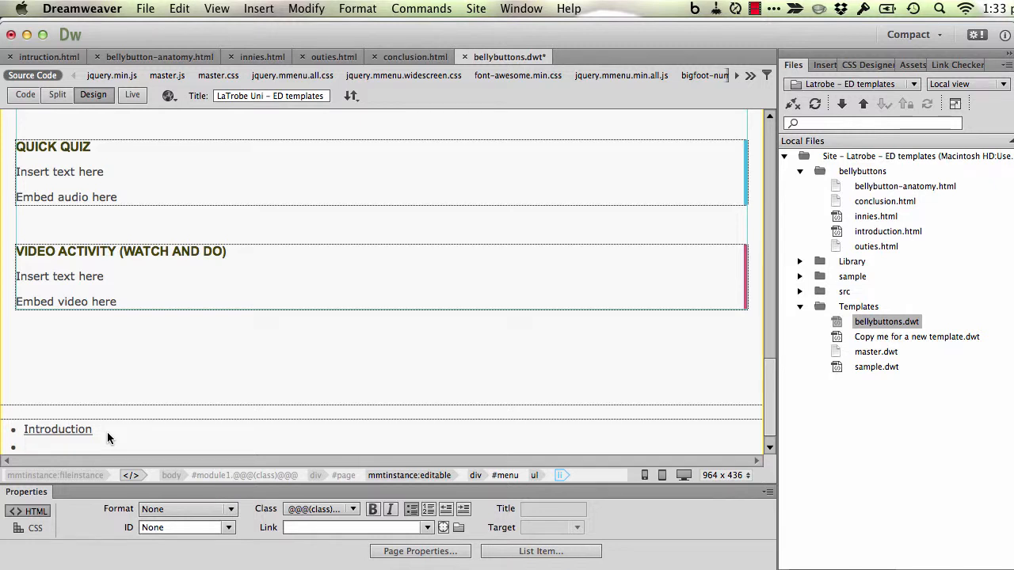
{"action": "type", "text": "Bellybutton anatomy"}
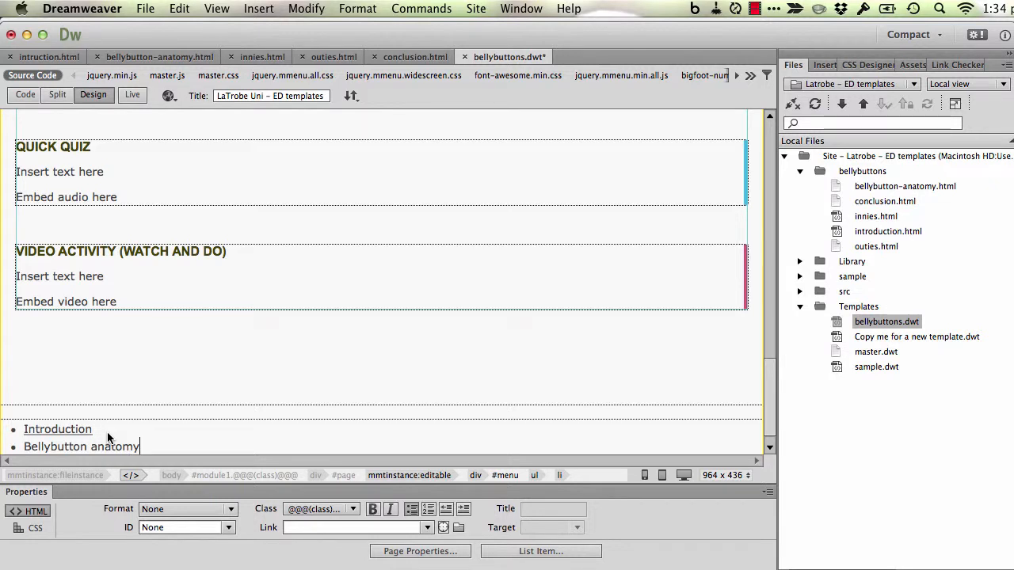
{"action": "left_click_drag", "start_coordinate": [144, 446], "coordinate": [24, 446]}
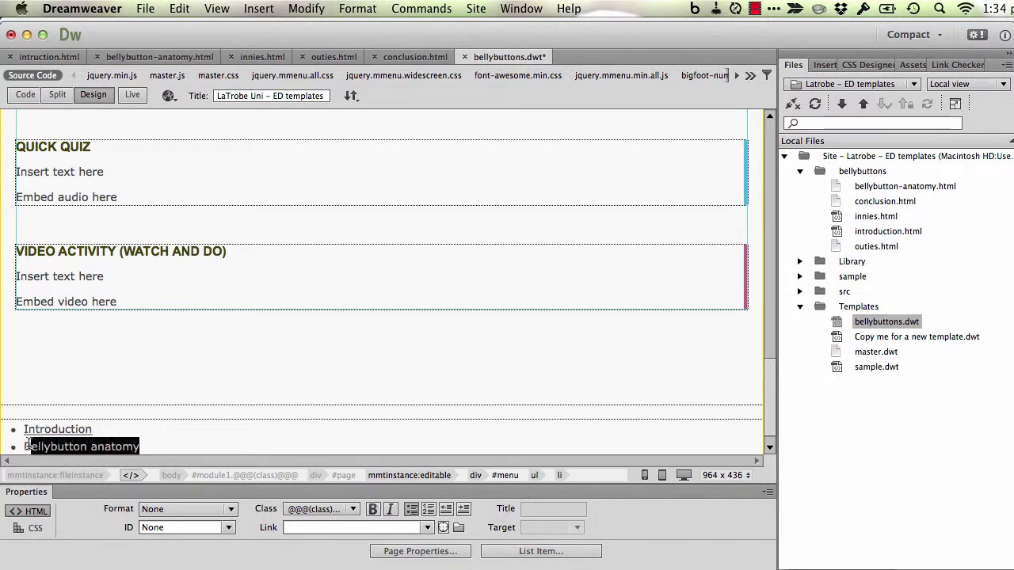
{"action": "left_click", "coordinate": [458, 528]}
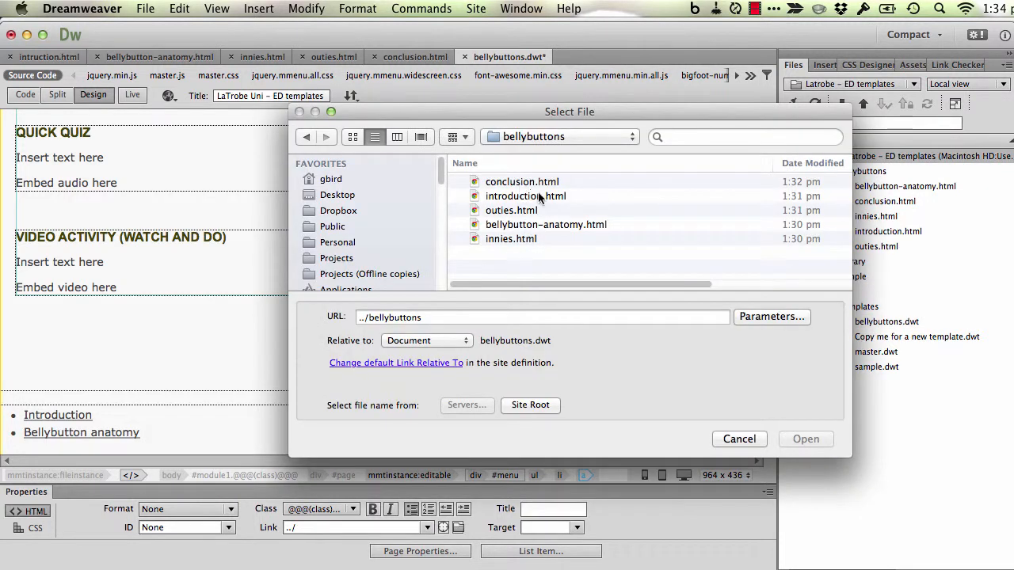
{"action": "left_click", "coordinate": [533, 225]}
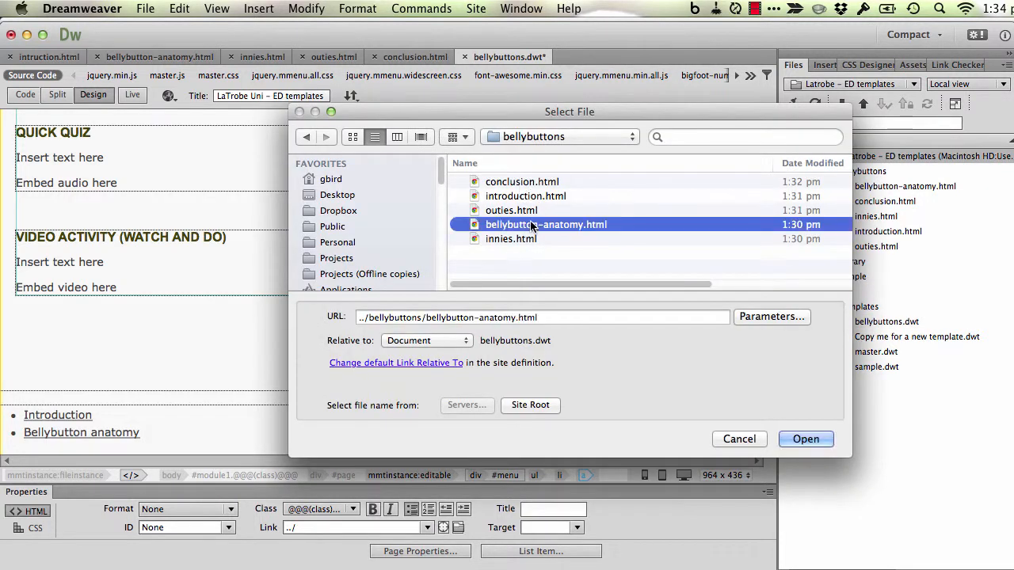
{"action": "left_click", "coordinate": [791, 444]}
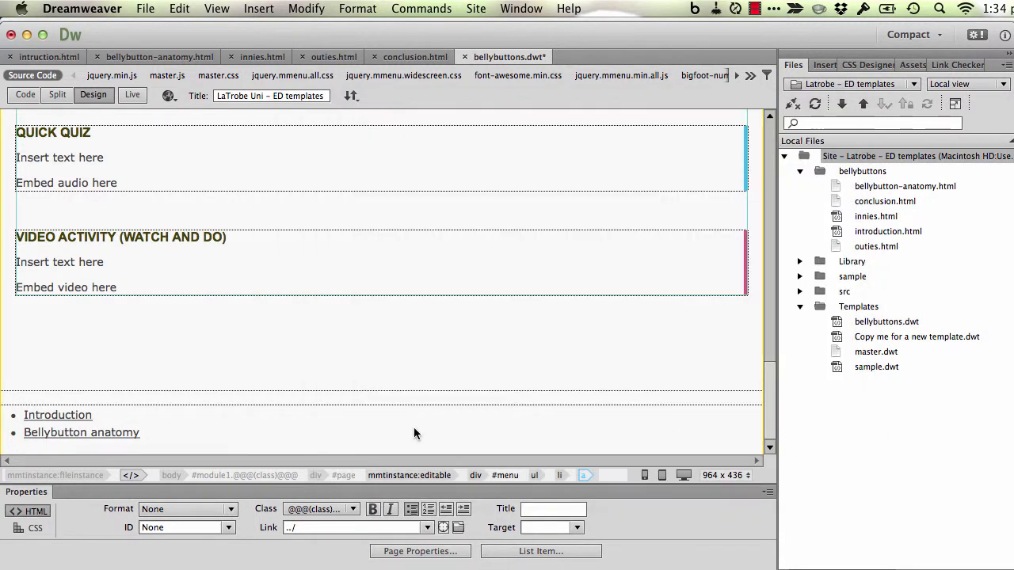
Add an "innies" item linked to innies.html and indent it as a sub-item of Bellybutton anatomy in the menu list
{"action": "left_click", "coordinate": [174, 432]}
{"action": "key", "text": "Return"}
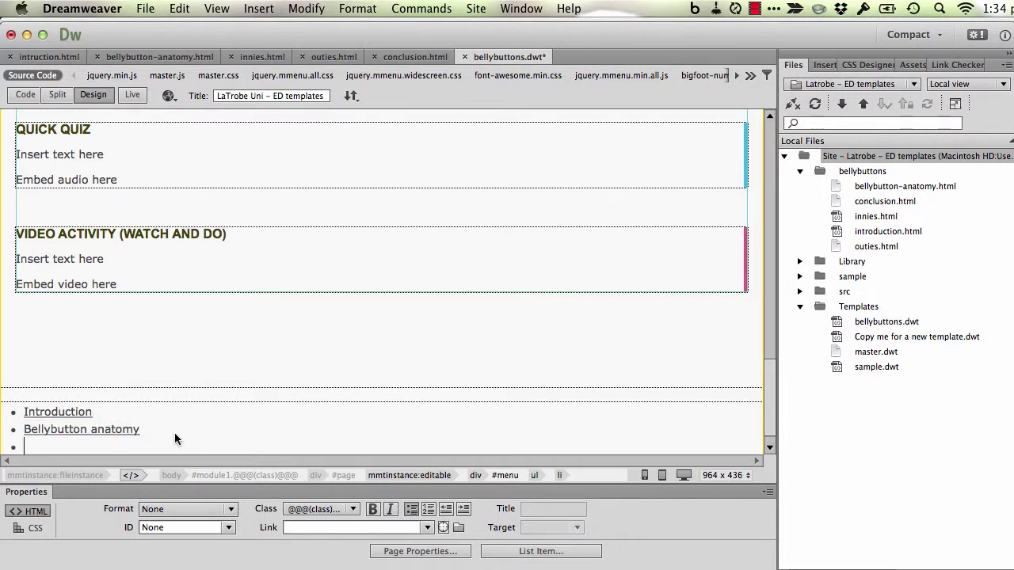
{"action": "type", "text": "innies"}
{"action": "left_click_drag", "start_coordinate": [57, 440], "coordinate": [26, 446]}
{"action": "double_click", "coordinate": [24, 433]}
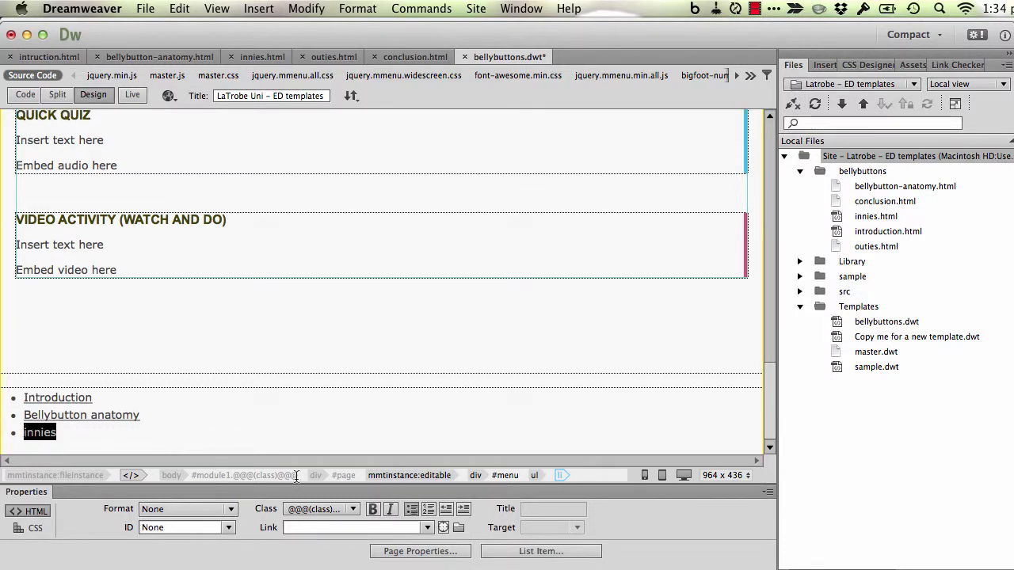
{"action": "left_click", "coordinate": [457, 529]}
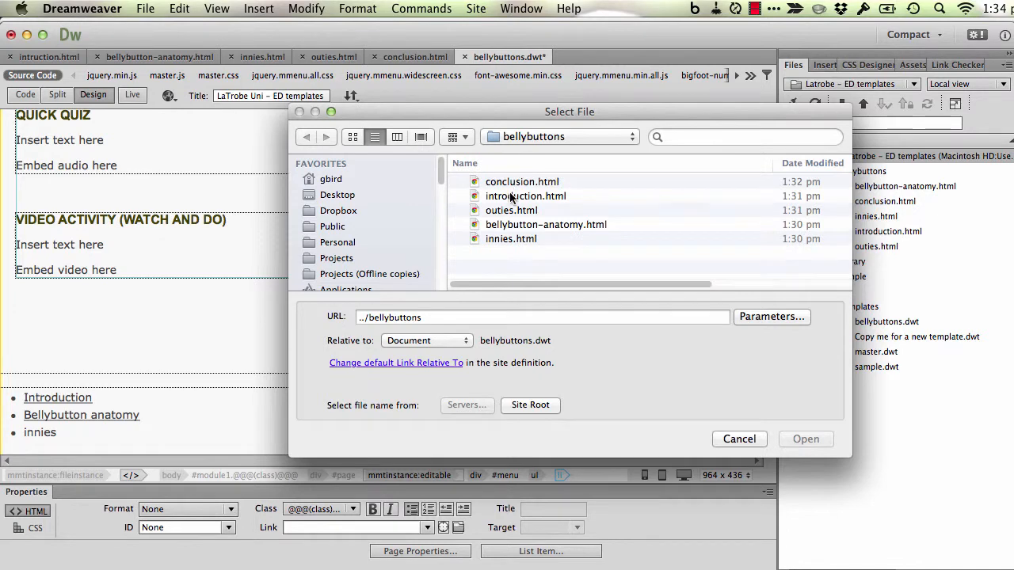
{"action": "left_click", "coordinate": [509, 198]}
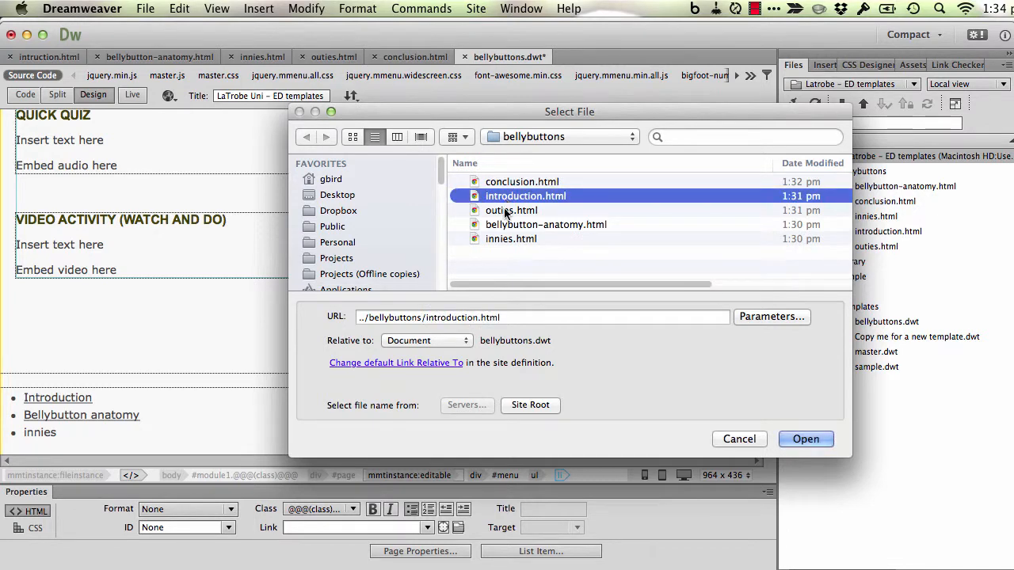
{"action": "left_click", "coordinate": [509, 239]}
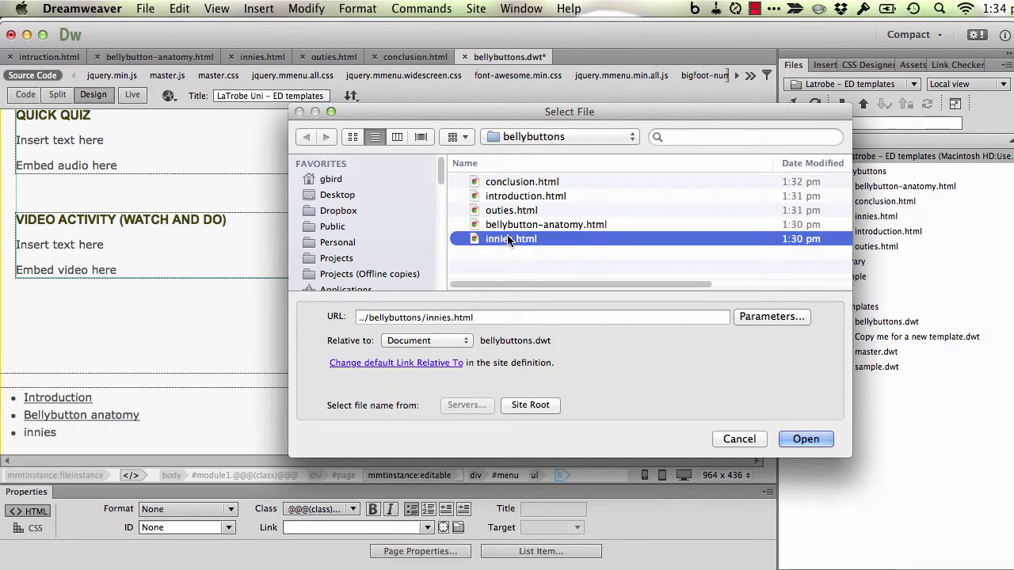
{"action": "left_click", "coordinate": [806, 439]}
{"action": "left_click", "coordinate": [70, 433]}
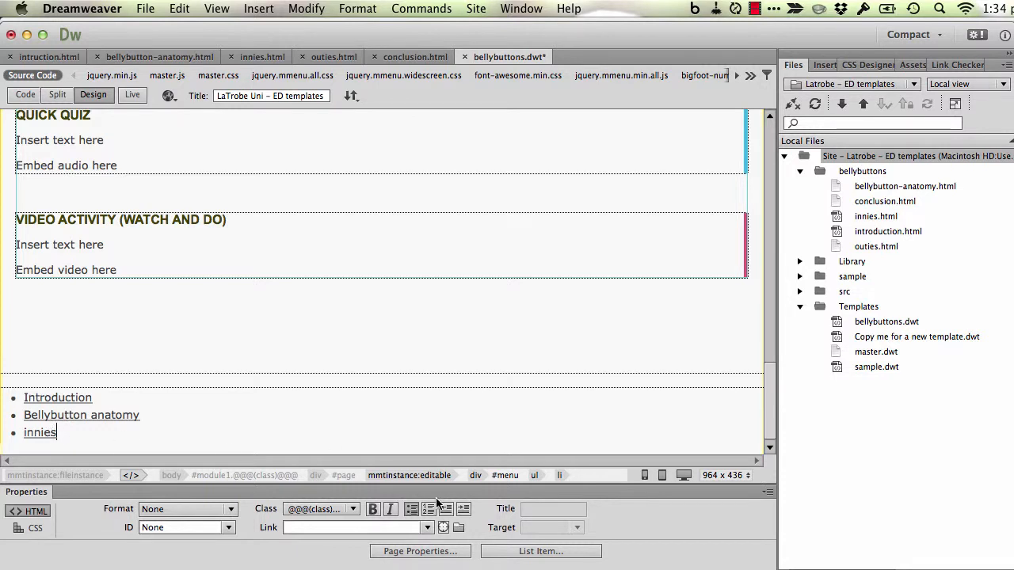
{"action": "left_click", "coordinate": [465, 511]}
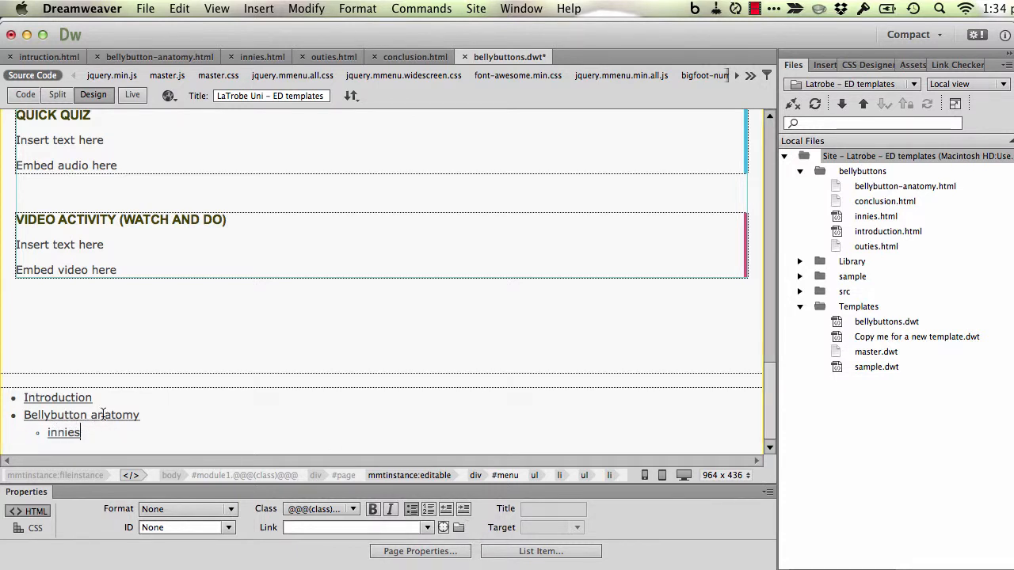
Add an "outies" sub-item below innies and link it to outies.html in the bellybuttons folder
{"action": "key", "text": "Return"}
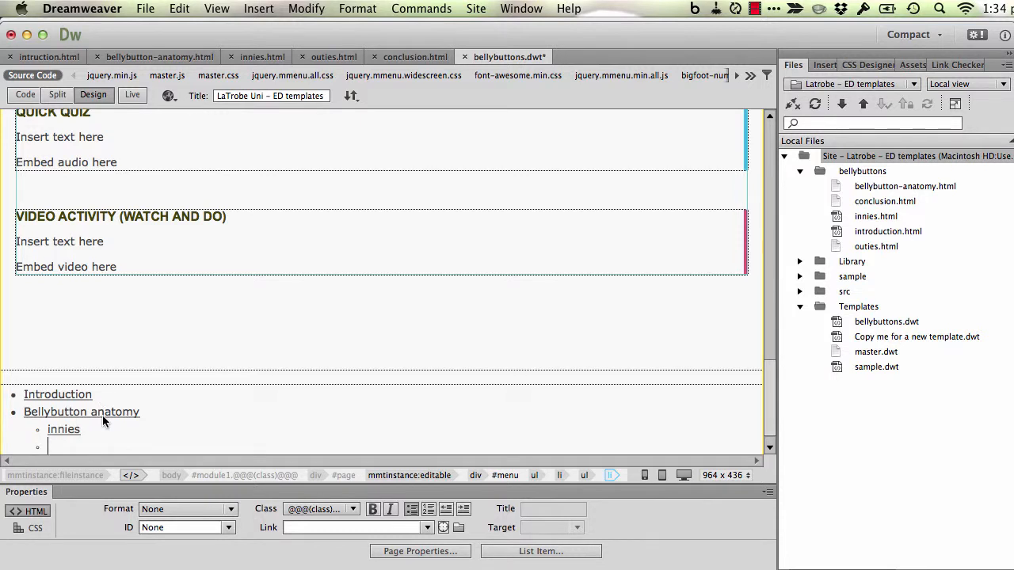
{"action": "type", "text": "outies"}
{"action": "double_click", "coordinate": [57, 447]}
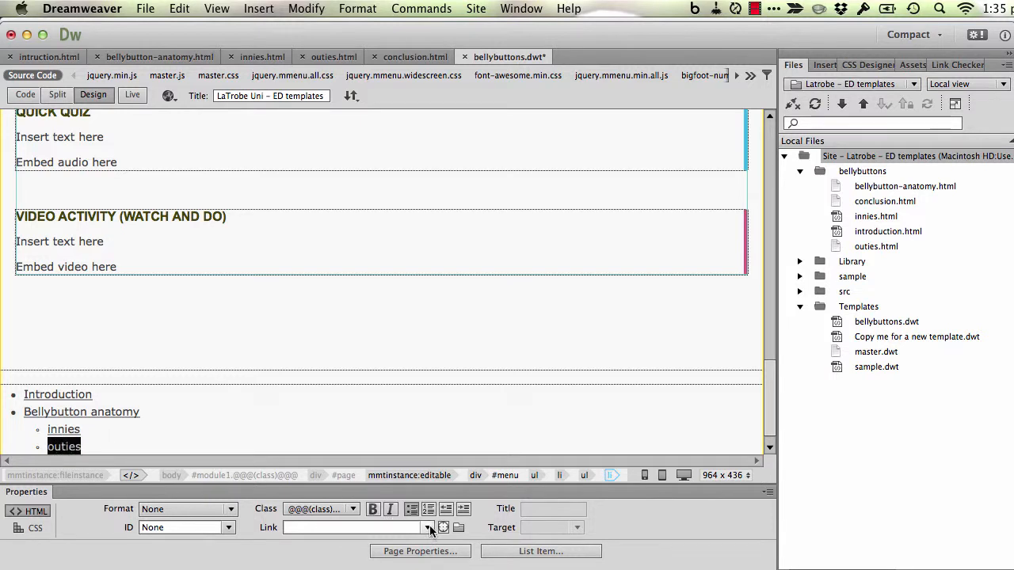
{"action": "left_click", "coordinate": [458, 527]}
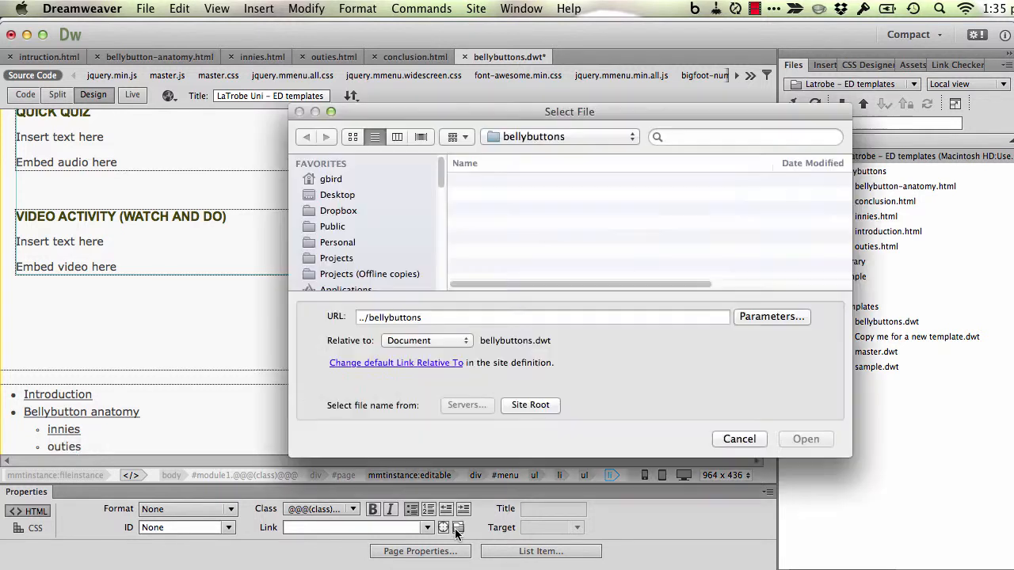
{"action": "left_click", "coordinate": [481, 211]}
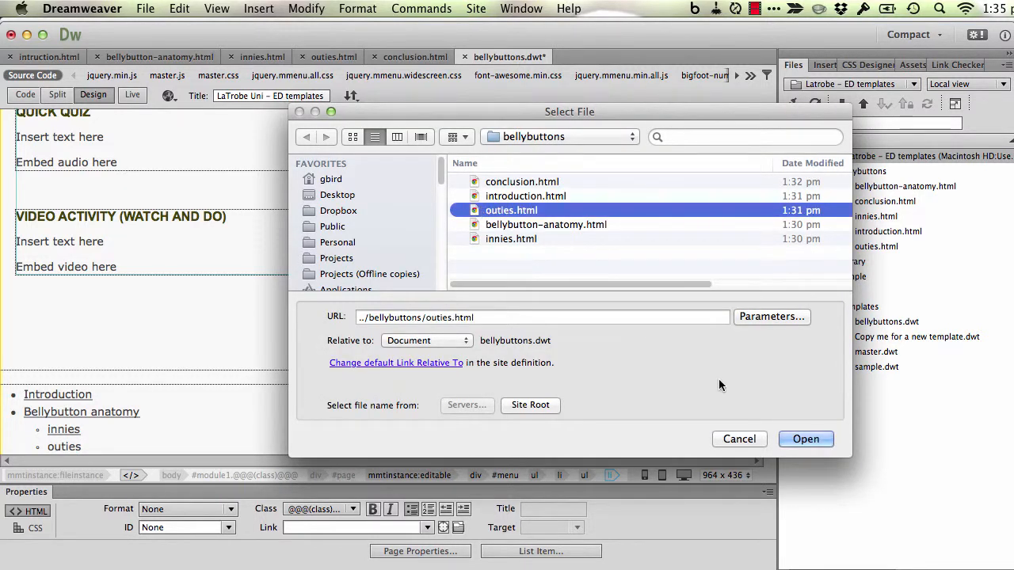
{"action": "left_click", "coordinate": [806, 439]}
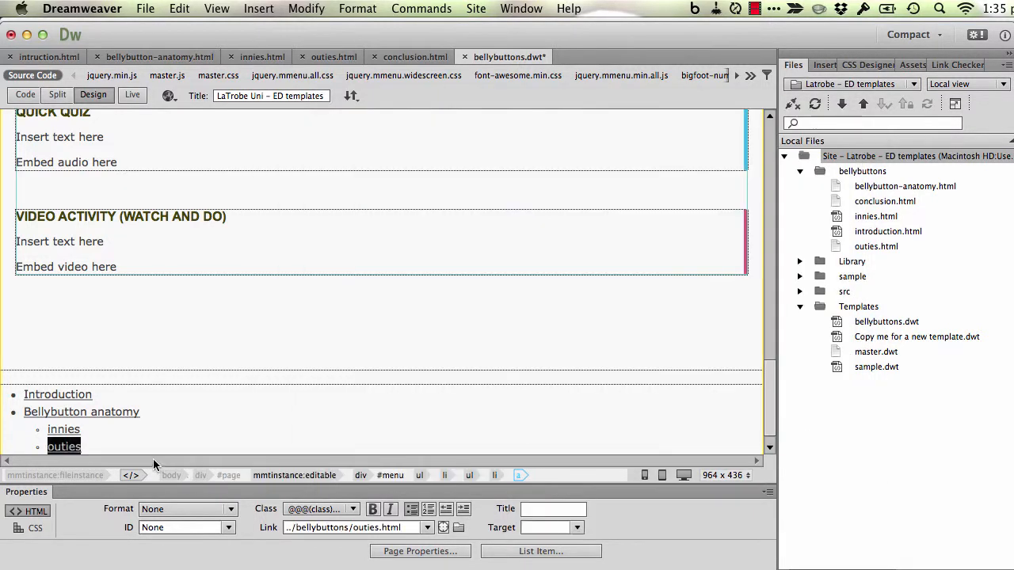
Add a "Conclusion" item below outies and outdent it to the top level of the menu list
{"action": "left_click", "coordinate": [114, 448]}
{"action": "key", "text": "Return"}
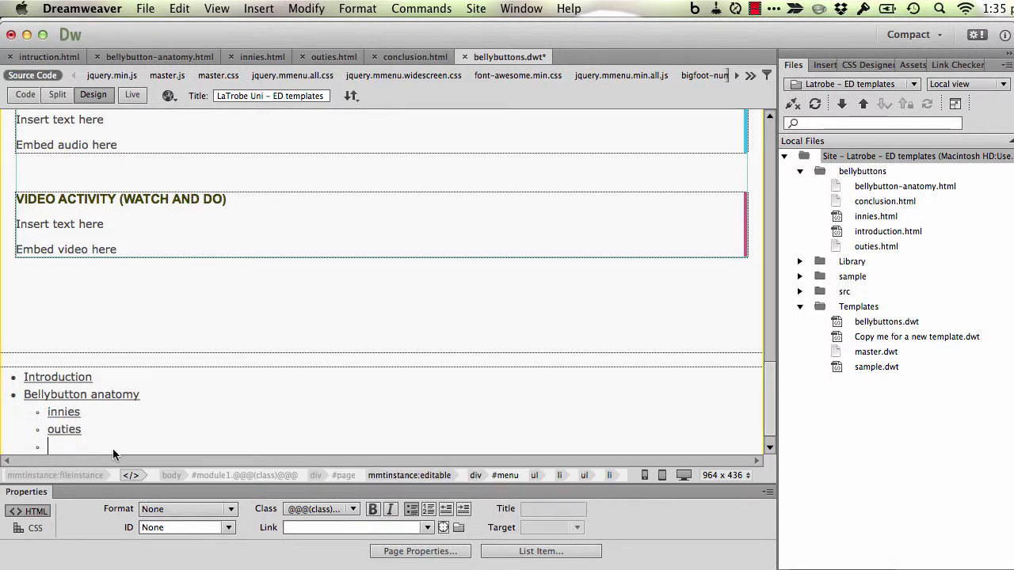
{"action": "type", "text": "Conclu"}
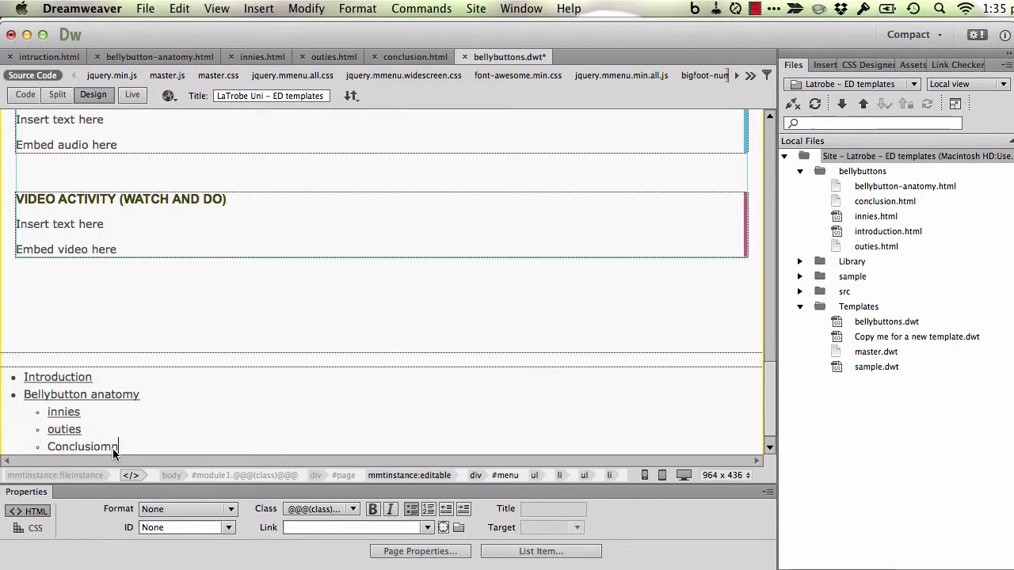
{"action": "type", "text": "siomn"}
{"action": "key", "text": "BackSpace"}
{"action": "left_click", "coordinate": [447, 511]}
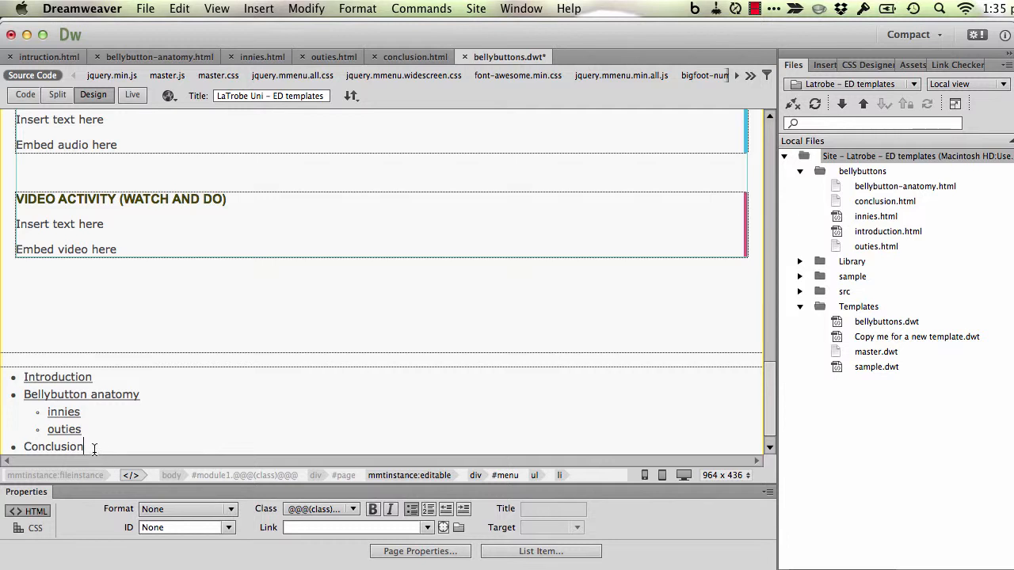
Link the Conclusion menu item to conclusion.html in the bellybuttons folder
{"action": "left_click_drag", "start_coordinate": [94, 449], "coordinate": [27, 433]}
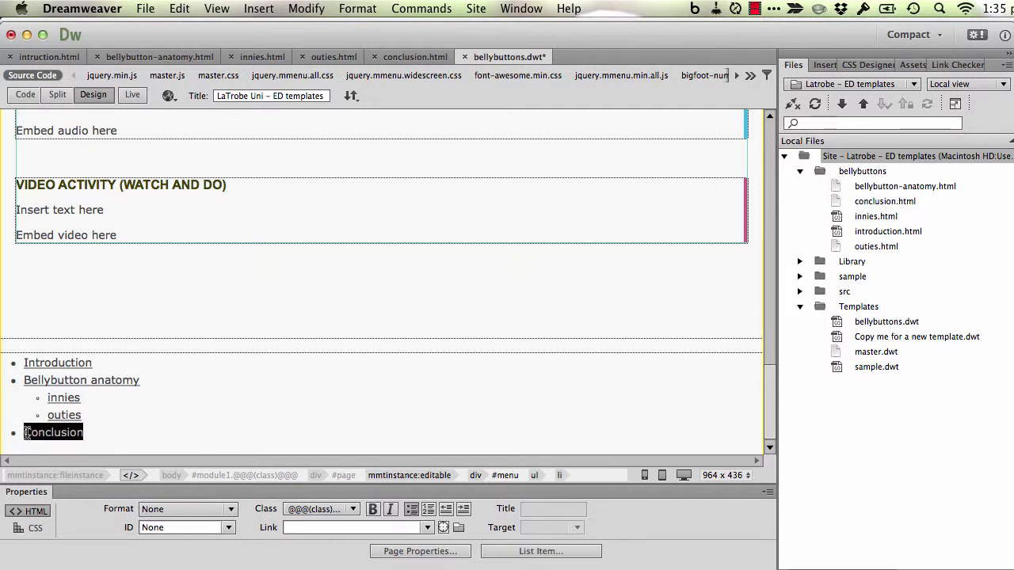
{"action": "left_click", "coordinate": [458, 527]}
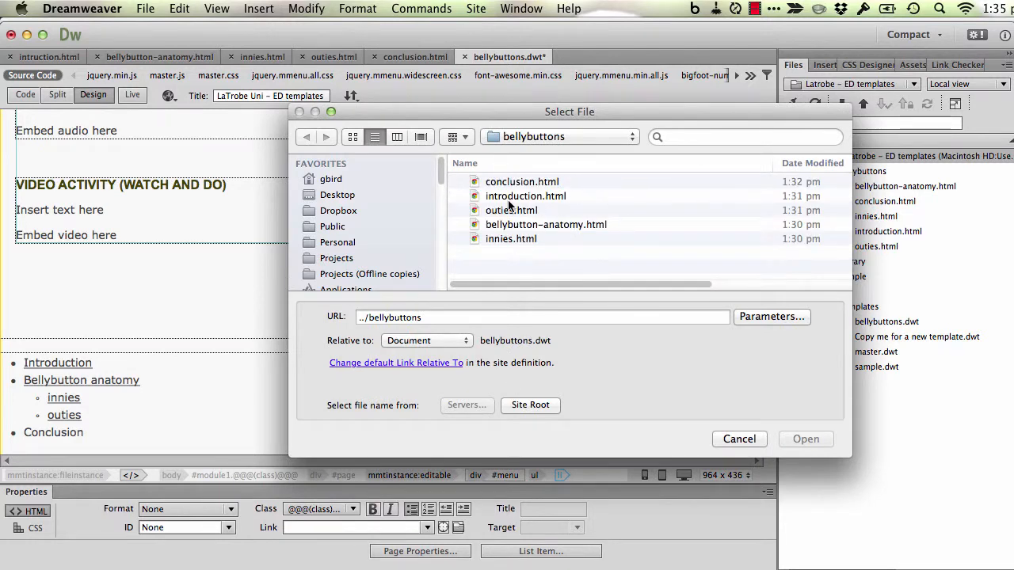
{"action": "left_click", "coordinate": [516, 183]}
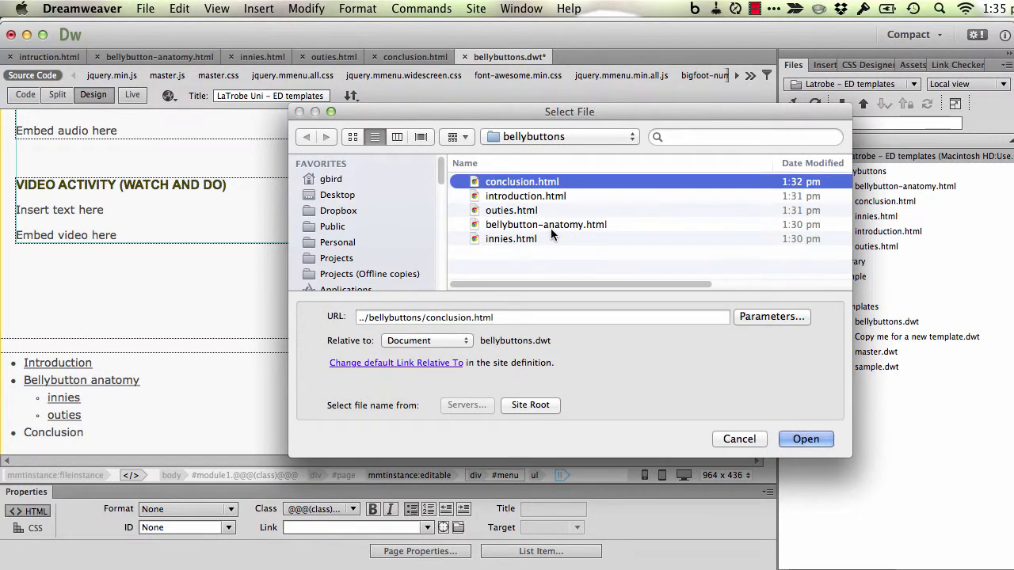
{"action": "left_click", "coordinate": [796, 441]}
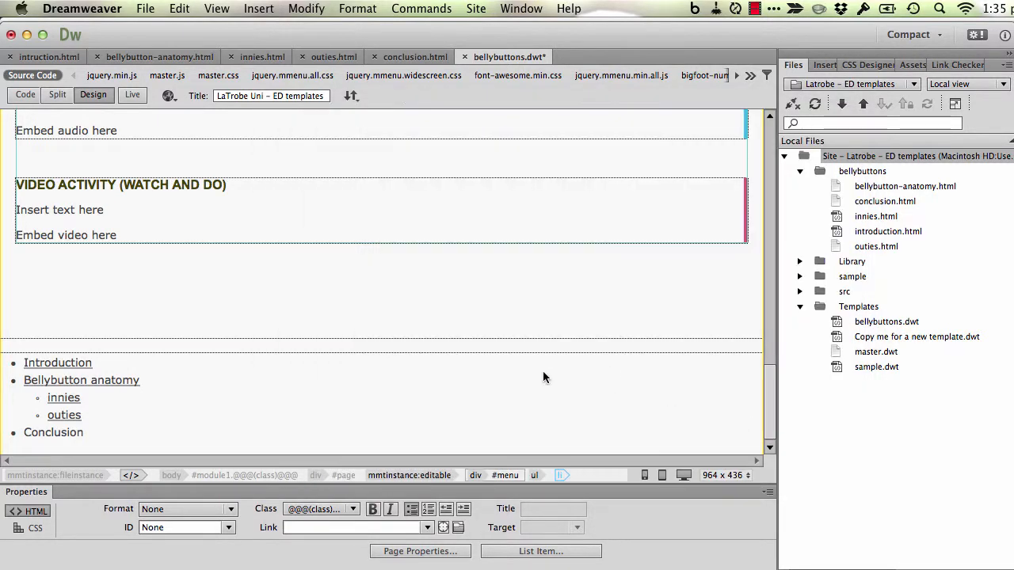
Save the bellybuttons.dwt template and update and save all pages that use it
{"action": "left_click", "coordinate": [114, 420]}
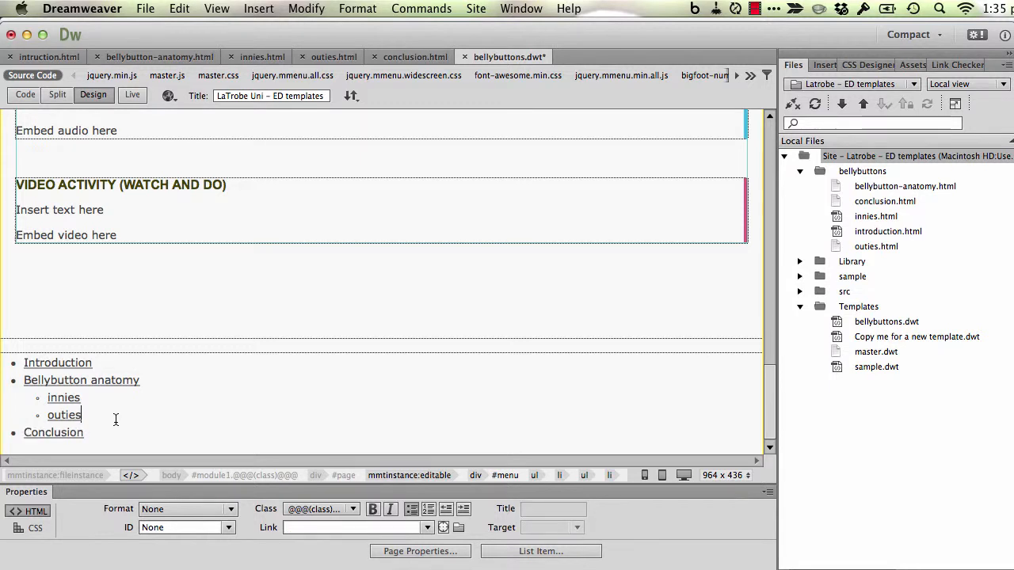
{"action": "key", "text": "super+s"}
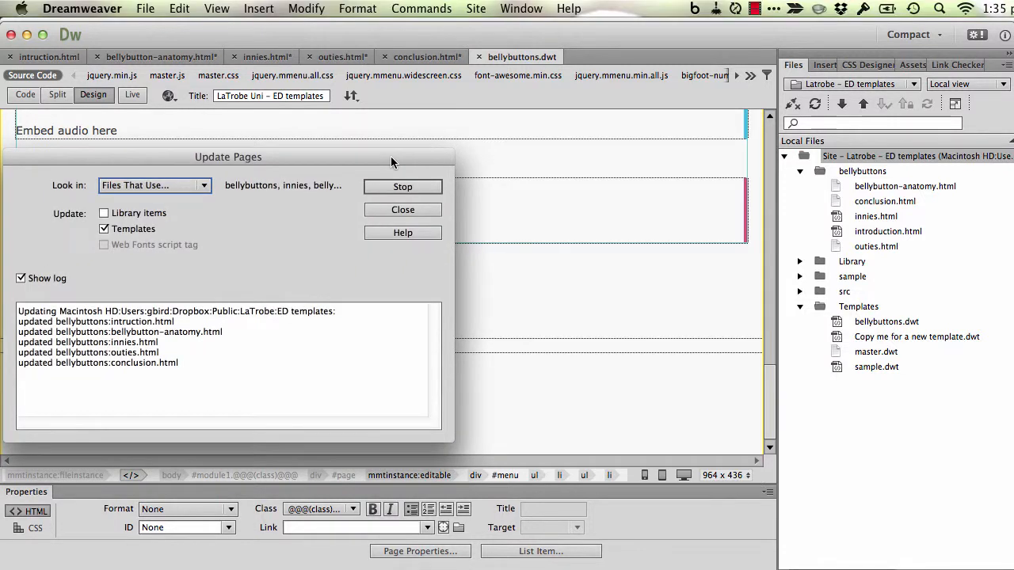
{"action": "left_click", "coordinate": [416, 210]}
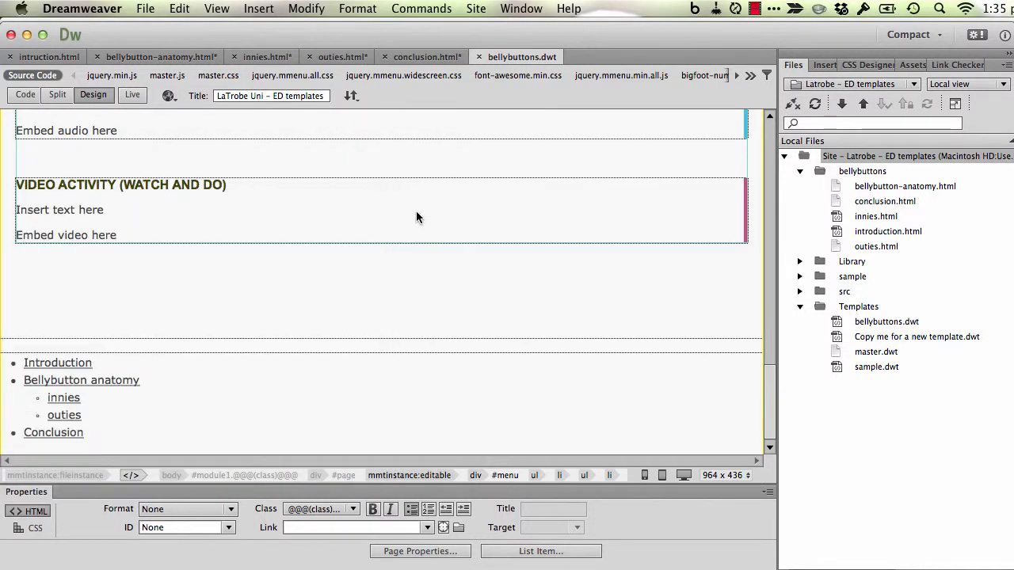
{"action": "left_click", "coordinate": [361, 327]}
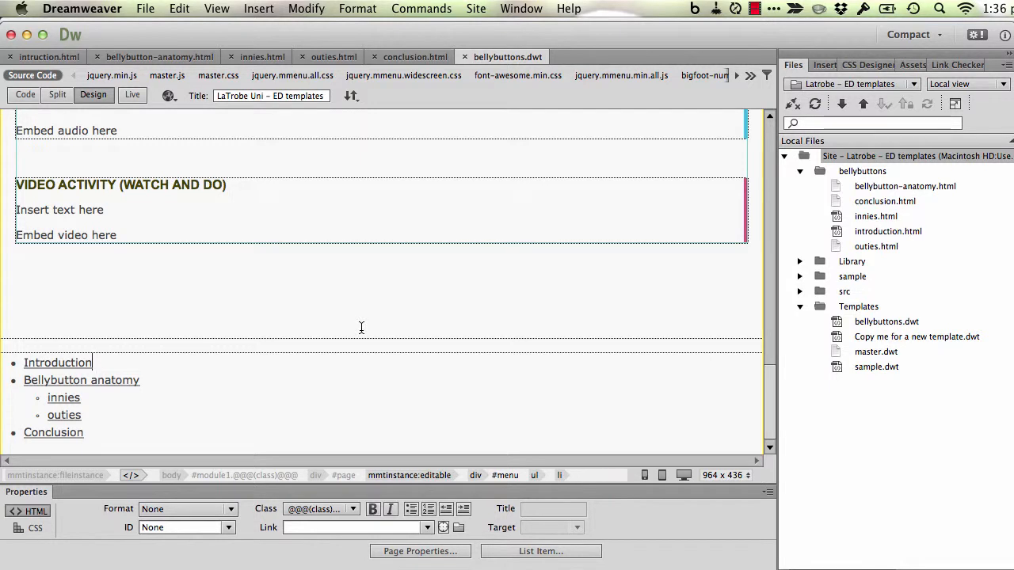
Switch to Google Chrome, load the updated introduction.html, and test the next, previous and home navigation
{"action": "key", "text": "super+Tab"}
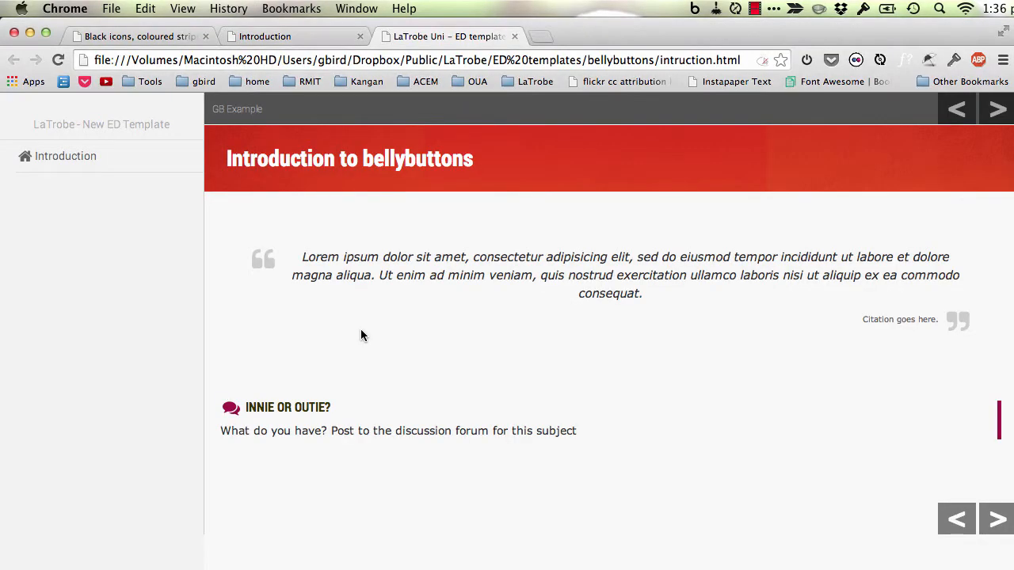
{"action": "key", "text": "super+r"}
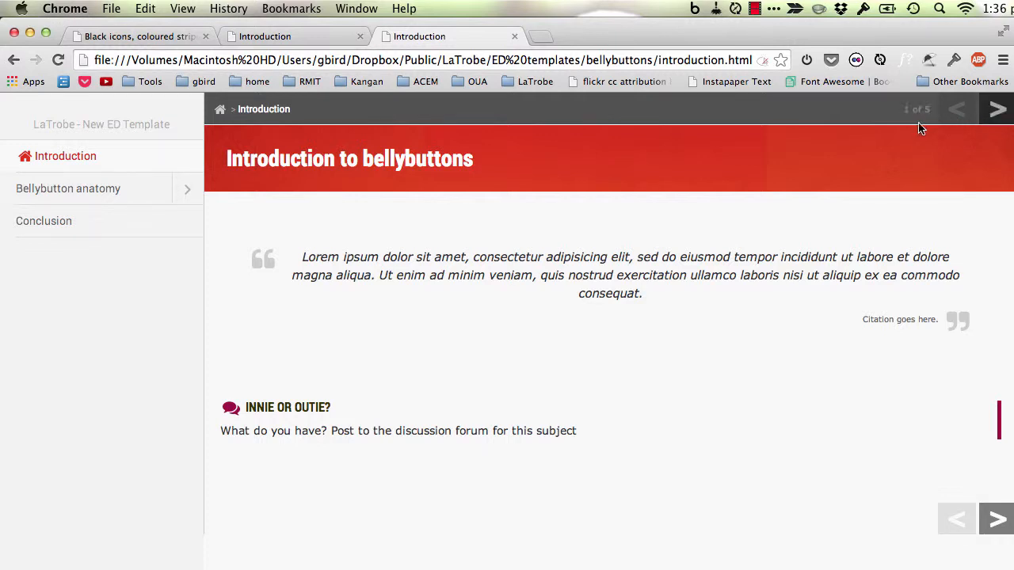
{"action": "left_click", "coordinate": [995, 111]}
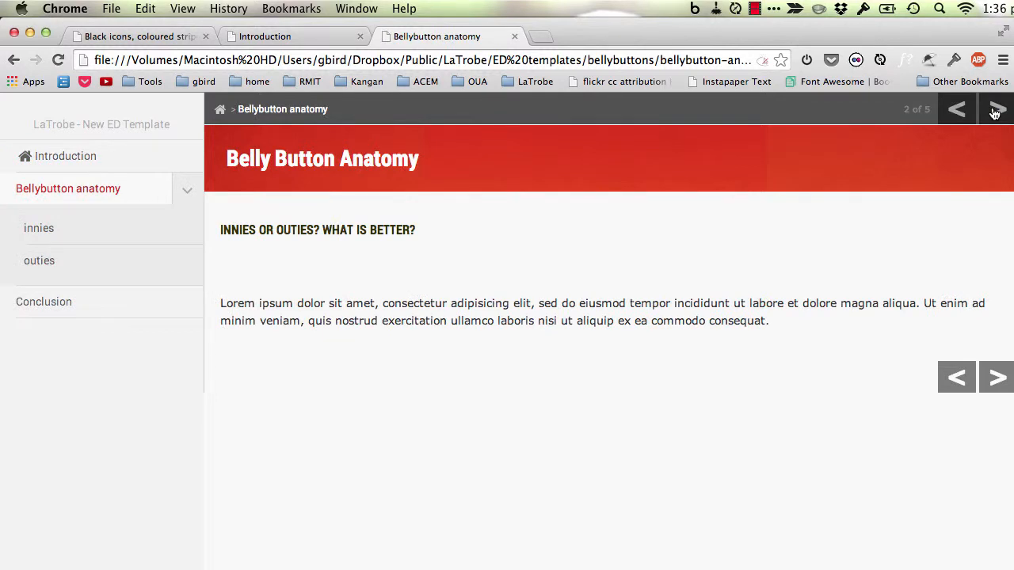
{"action": "left_click", "coordinate": [957, 112]}
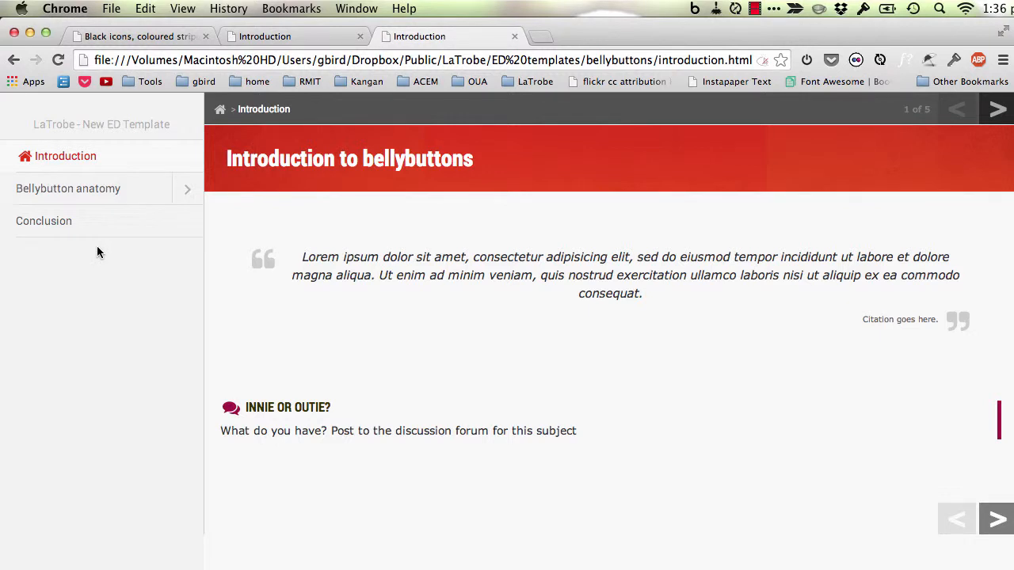
{"action": "left_click", "coordinate": [223, 113]}
Test the Bellybutton anatomy submenu by expanding and collapsing it and opening its innies and outies pages
{"action": "left_click", "coordinate": [187, 195]}
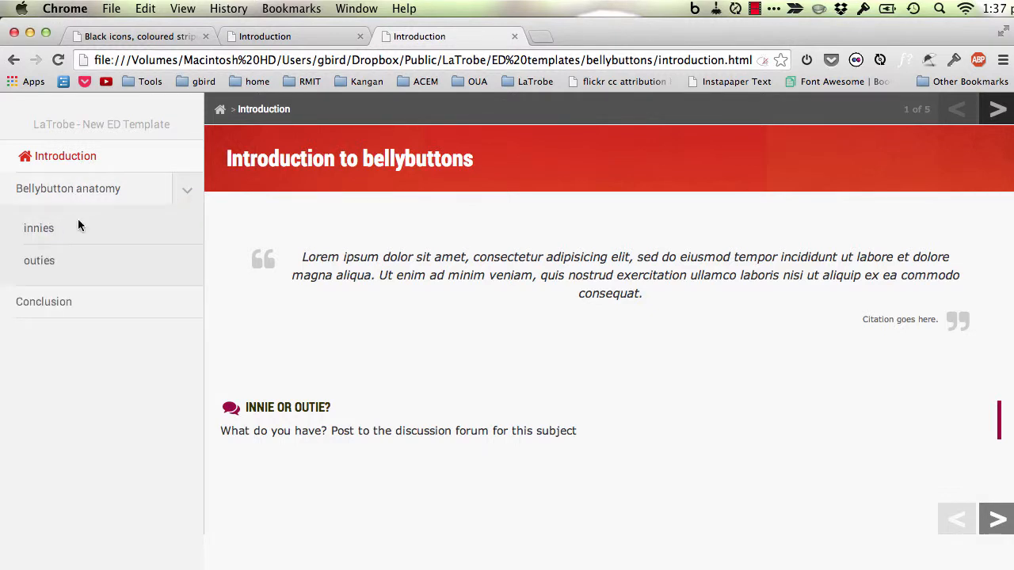
{"action": "left_click", "coordinate": [190, 195]}
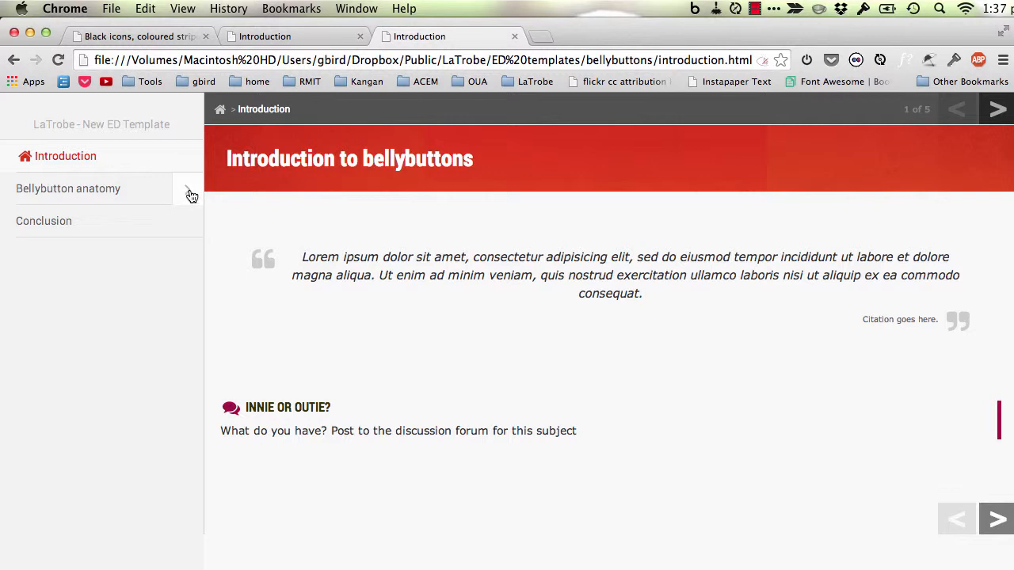
{"action": "left_click", "coordinate": [190, 195]}
{"action": "left_click", "coordinate": [94, 228]}
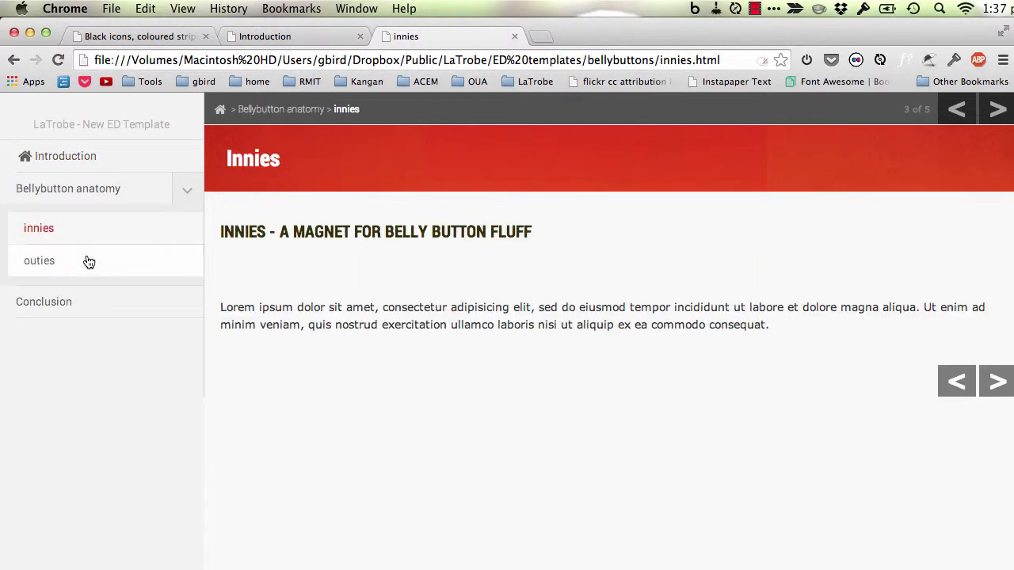
{"action": "left_click", "coordinate": [85, 262]}
Go back to the Introduction page, check the innies and outies submenu links again, and return to Introduction
{"action": "left_click", "coordinate": [187, 196]}
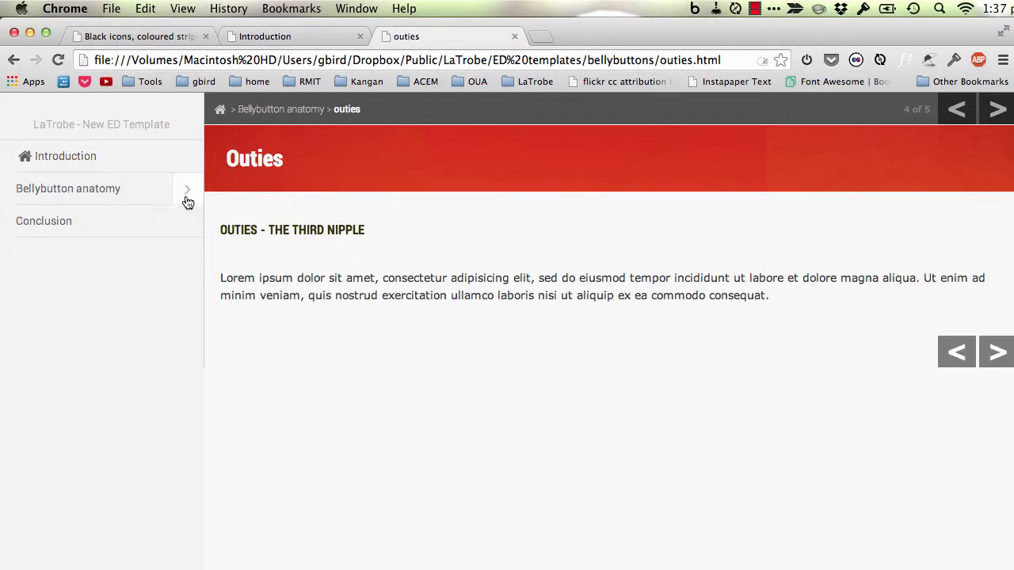
{"action": "left_click", "coordinate": [146, 156]}
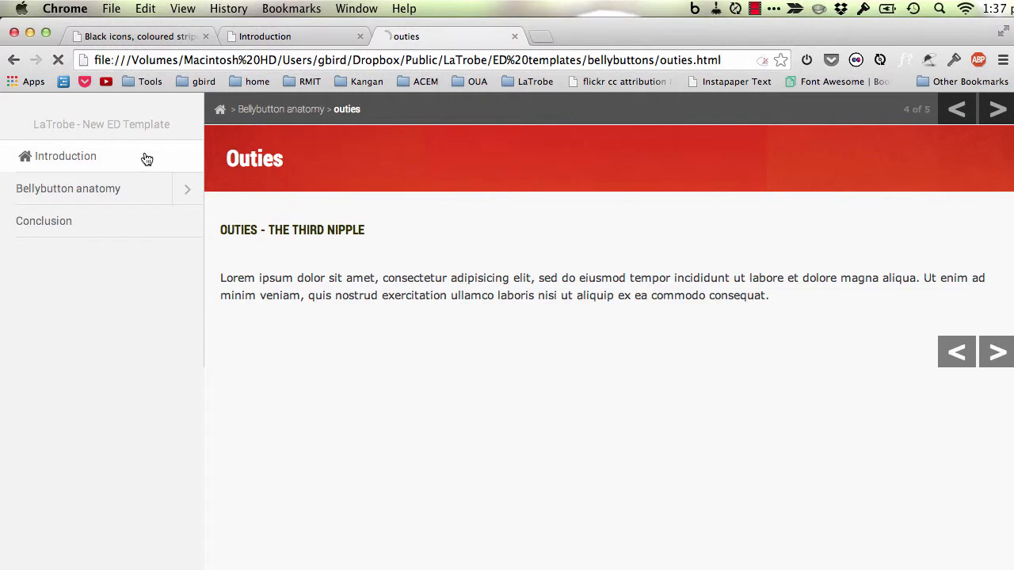
{"action": "left_click", "coordinate": [184, 194]}
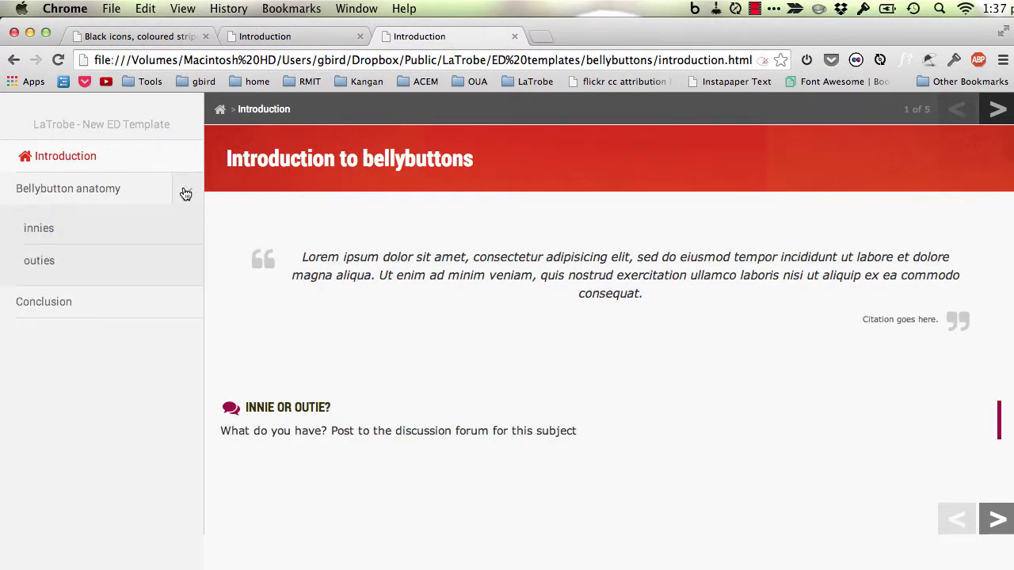
{"action": "left_click", "coordinate": [160, 236]}
{"action": "left_click", "coordinate": [143, 265]}
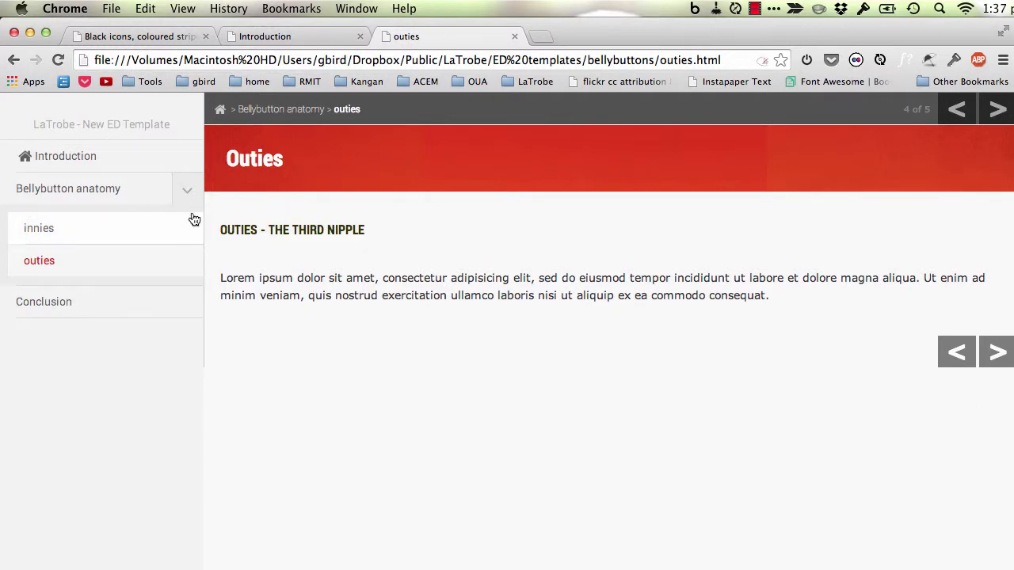
{"action": "left_click", "coordinate": [162, 164]}
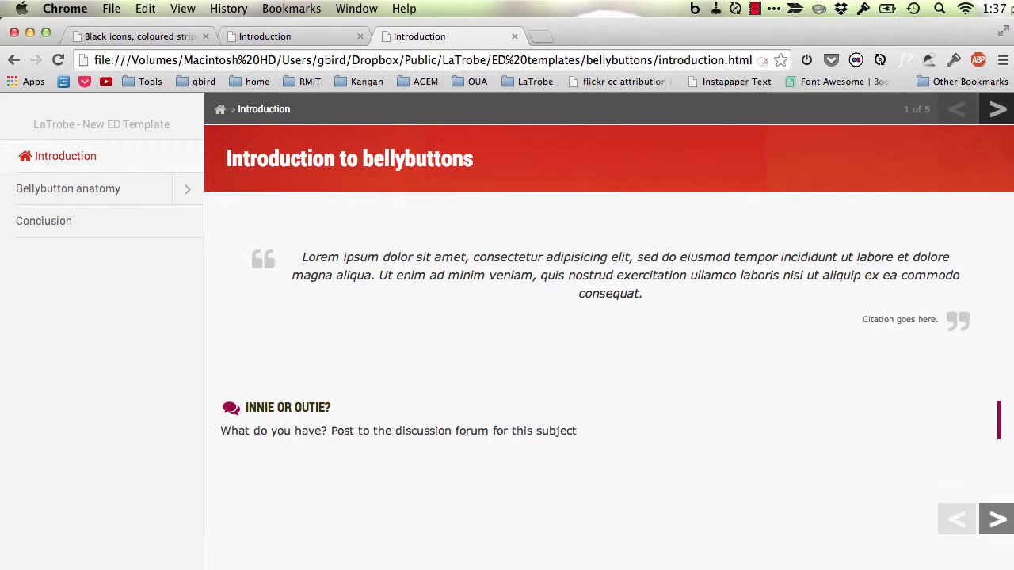
Shrink the browser window to the narrow layout and open the innies page through the collapsible menu's Bellybutton anatomy submenu
{"action": "left_click_drag", "start_coordinate": [1011, 567], "coordinate": [661, 485]}
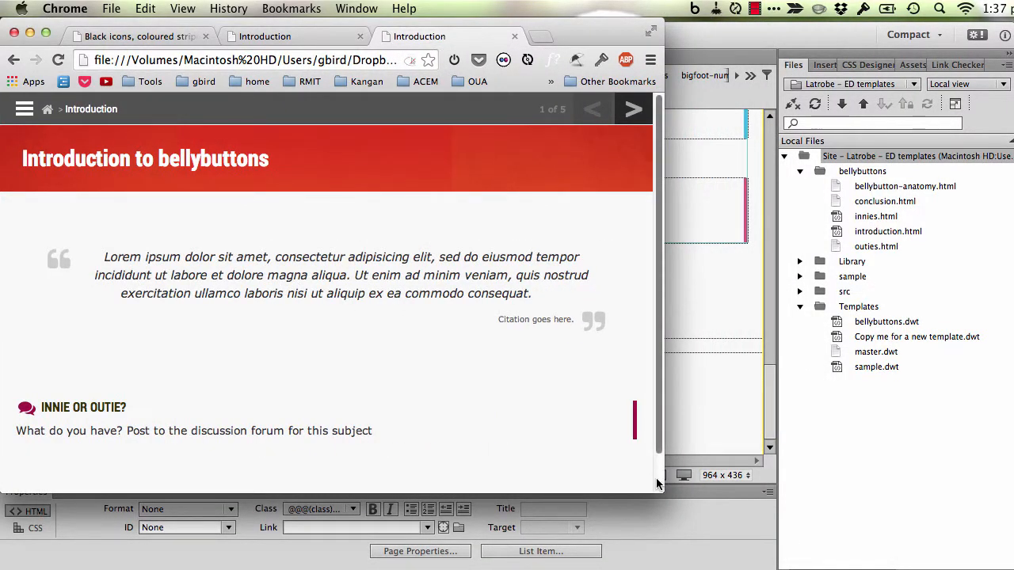
{"action": "left_click", "coordinate": [30, 111]}
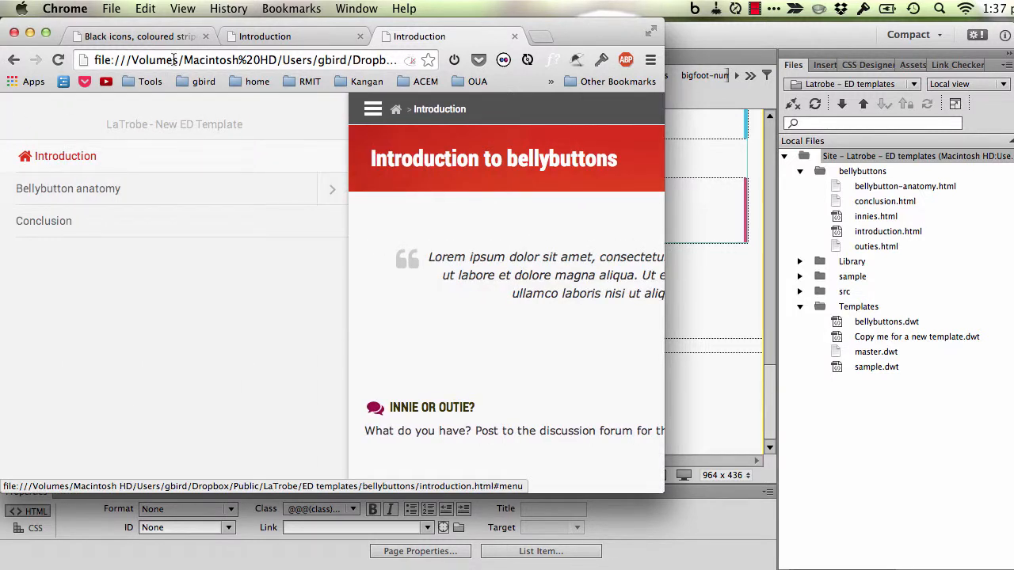
{"action": "left_click", "coordinate": [324, 190]}
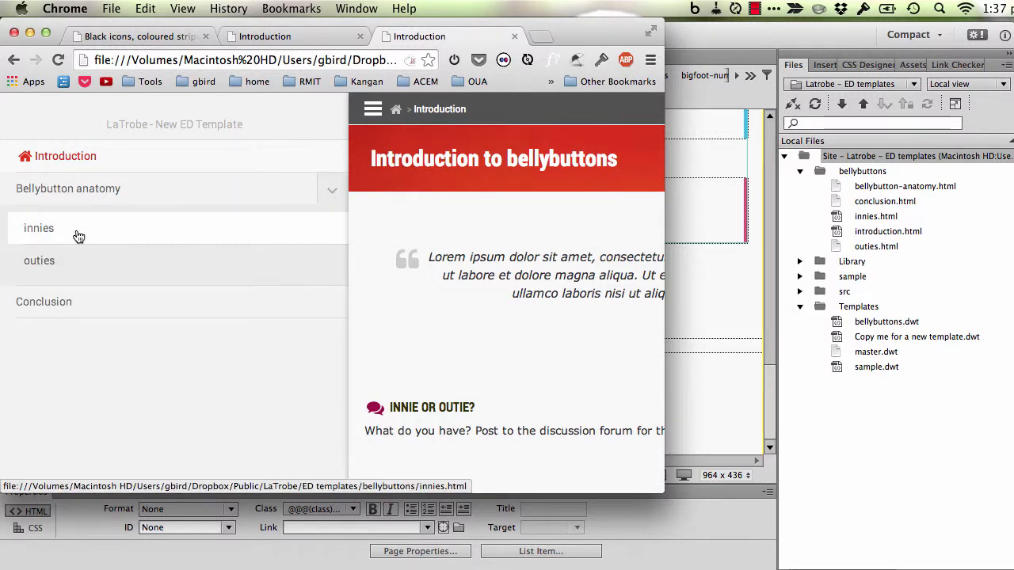
{"action": "left_click", "coordinate": [207, 229]}
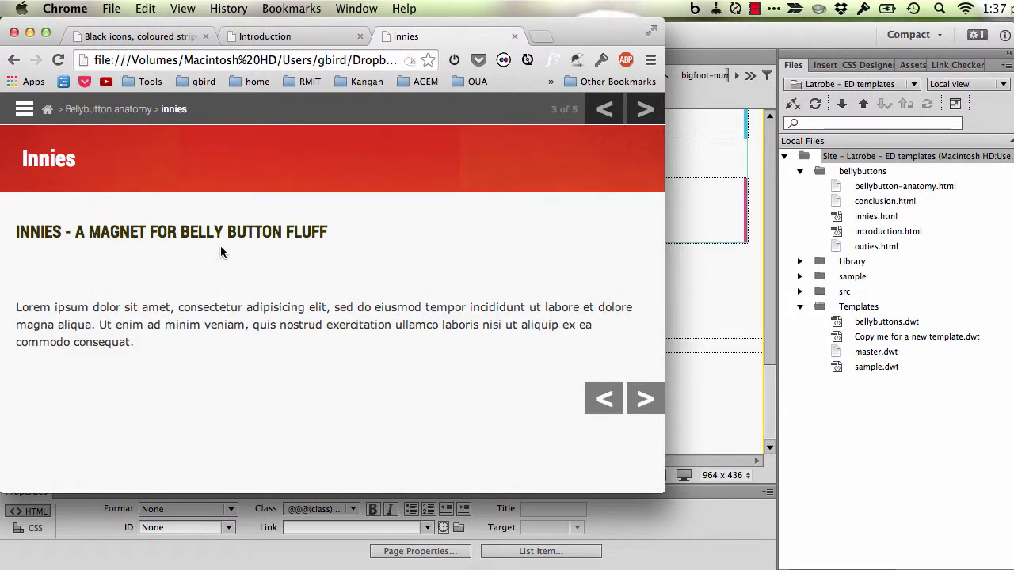
Test the narrow layout's page navigation by going forward from Innies to Conclusion and back to Outies
{"action": "left_click", "coordinate": [637, 113]}
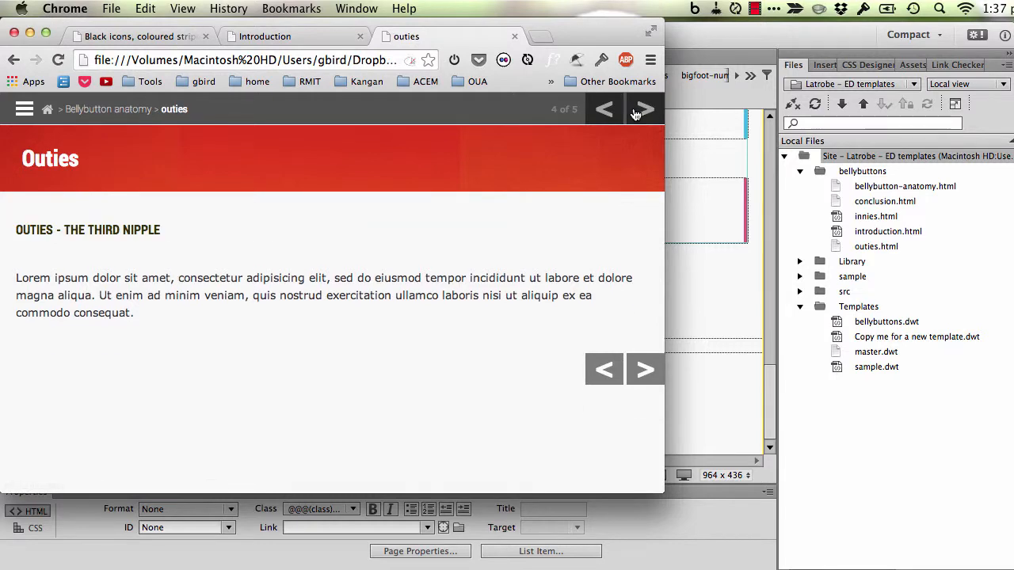
{"action": "left_click", "coordinate": [635, 113]}
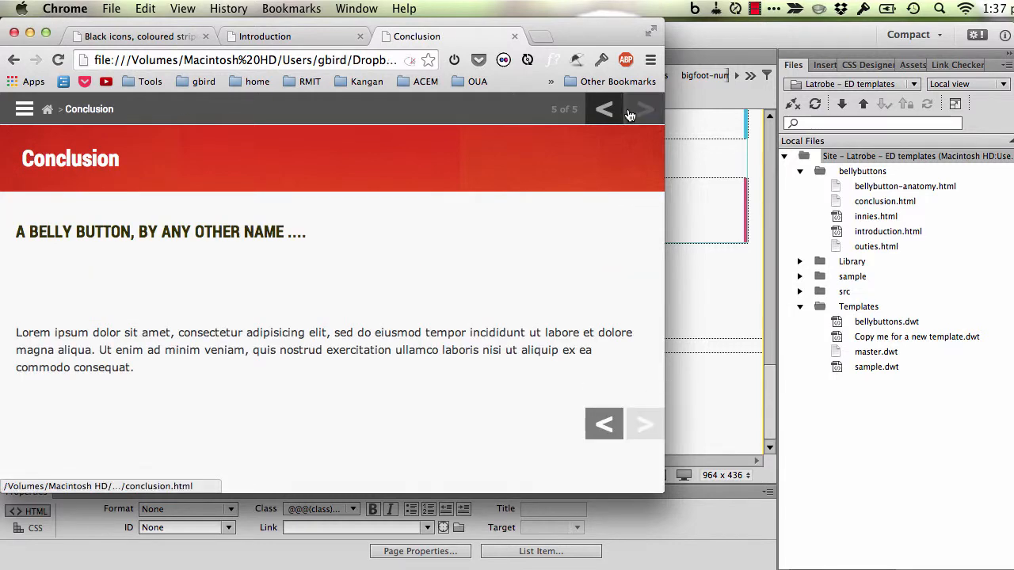
{"action": "left_click", "coordinate": [599, 113]}
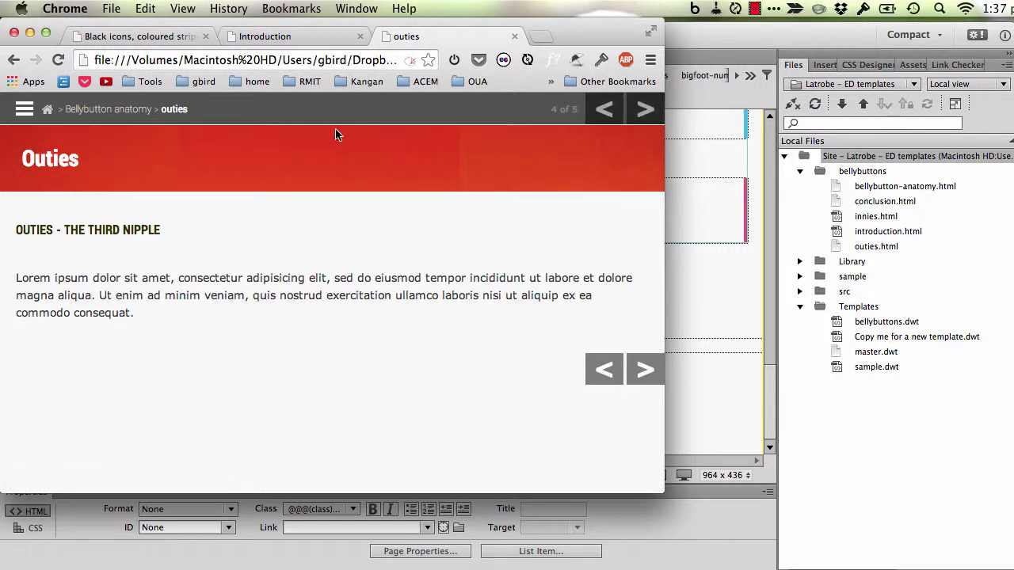
Show and hide the collapsible menu on the Outies page, and return to Introduction using the breadcrumb home link
{"action": "left_click", "coordinate": [28, 113]}
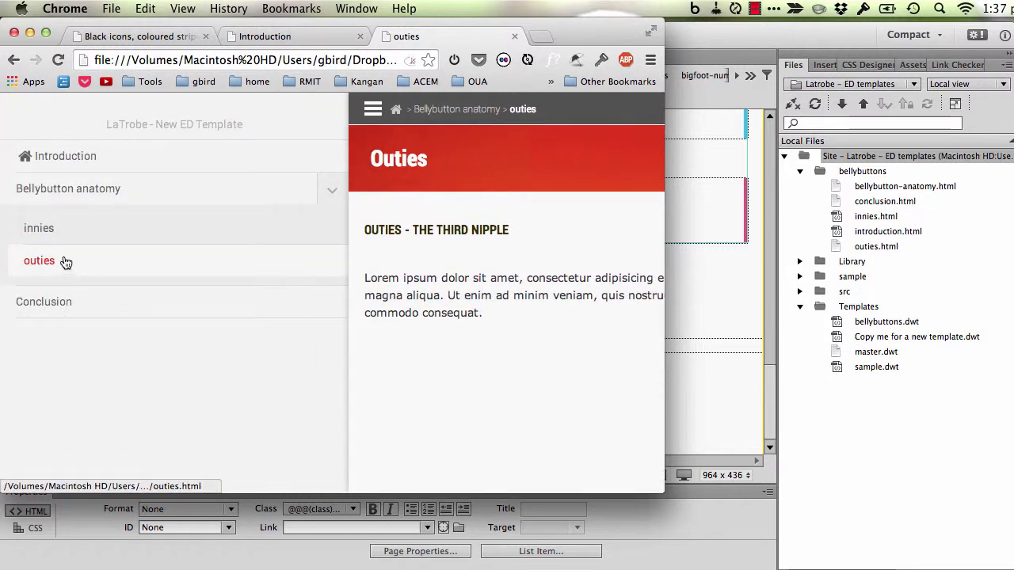
{"action": "left_click", "coordinate": [369, 111]}
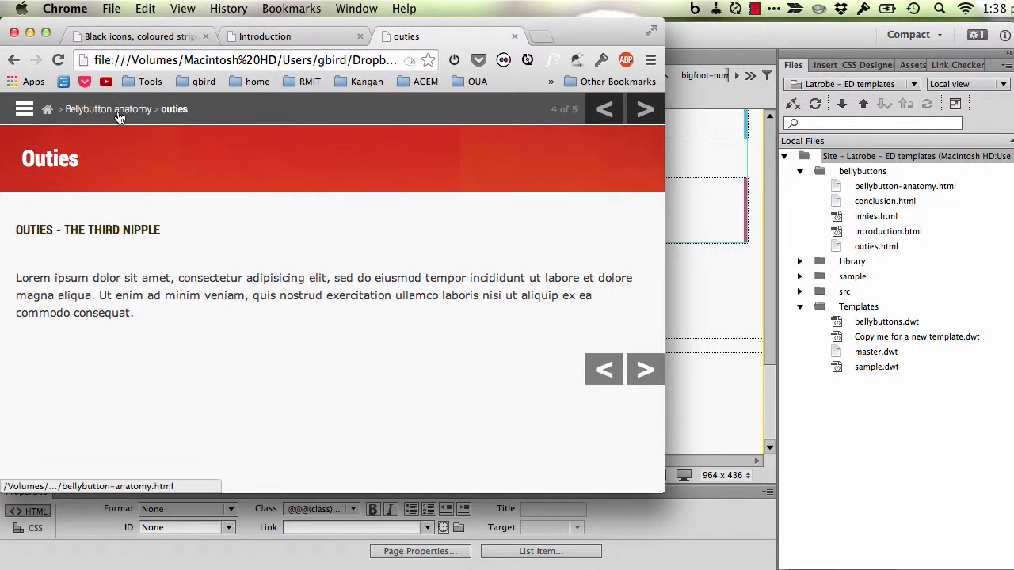
{"action": "left_click", "coordinate": [47, 114]}
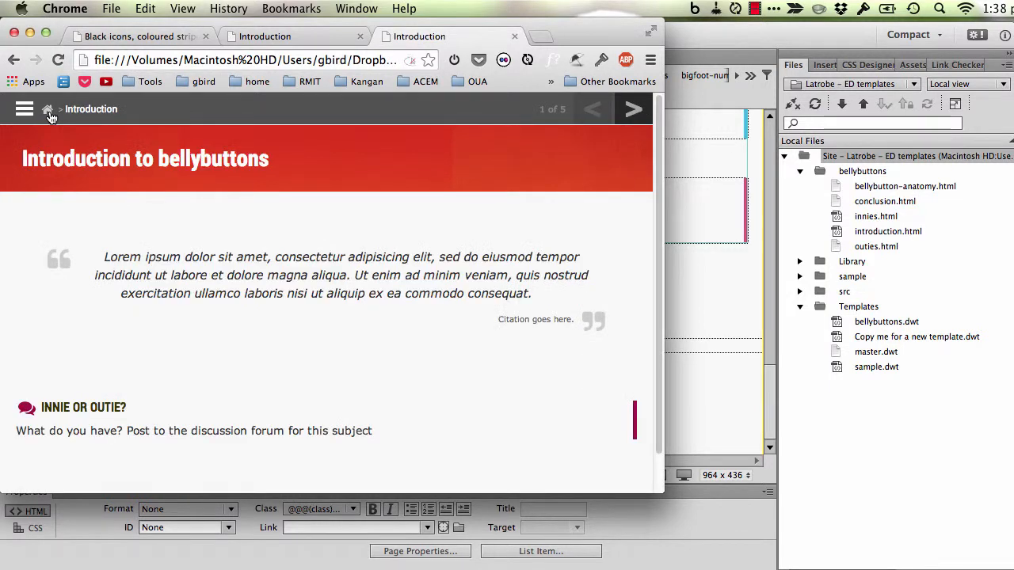